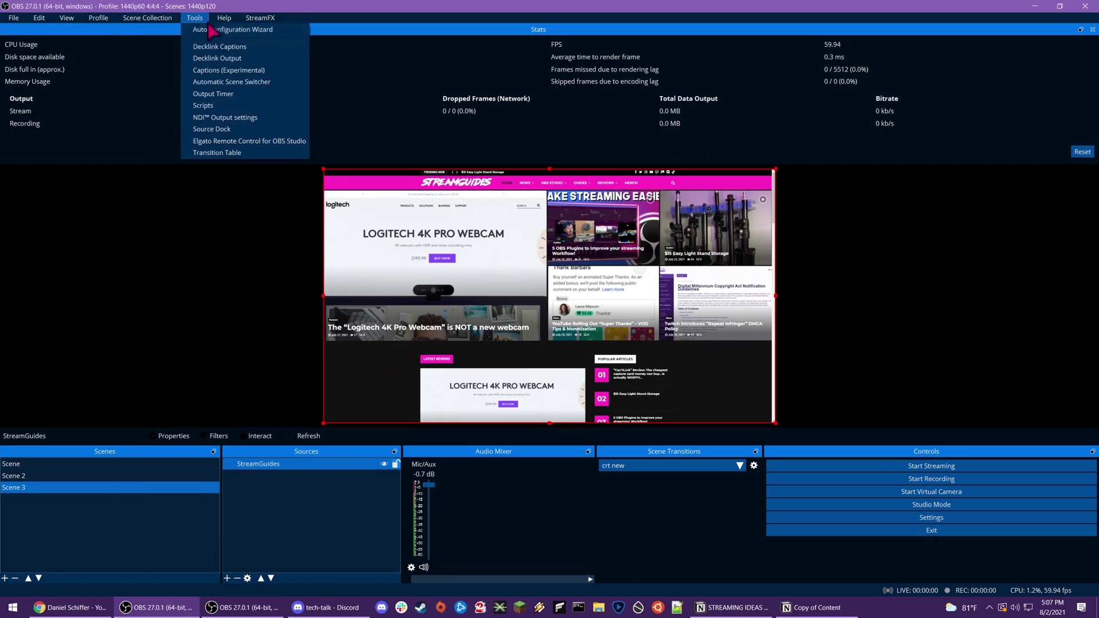
{"action": "mouse_move", "coordinate": [260, 18]}
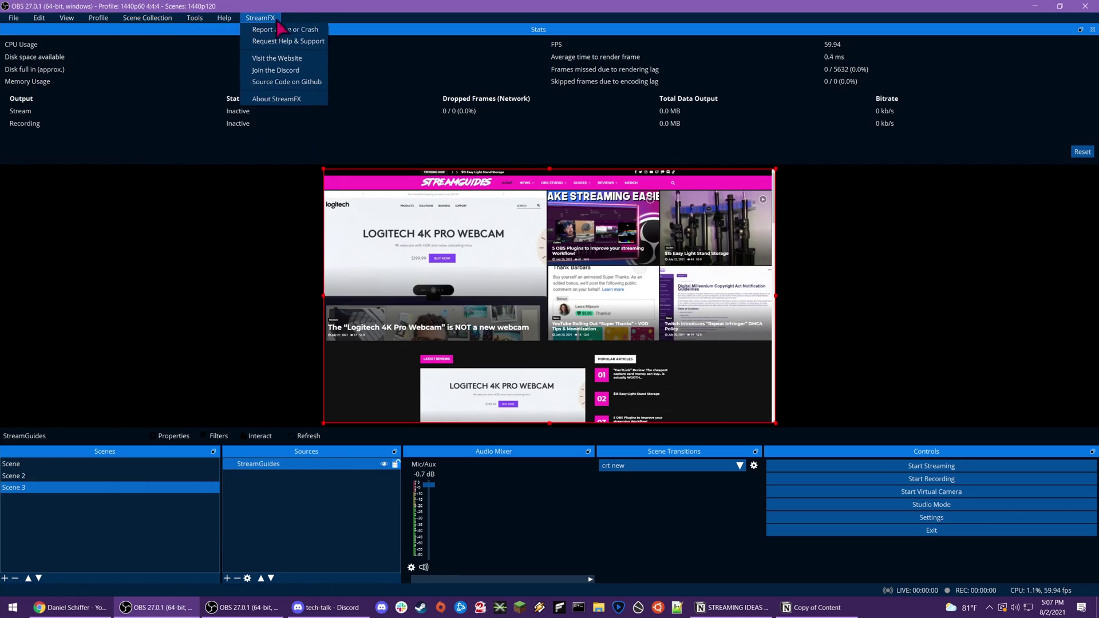
{"action": "left_click", "coordinate": [291, 98]}
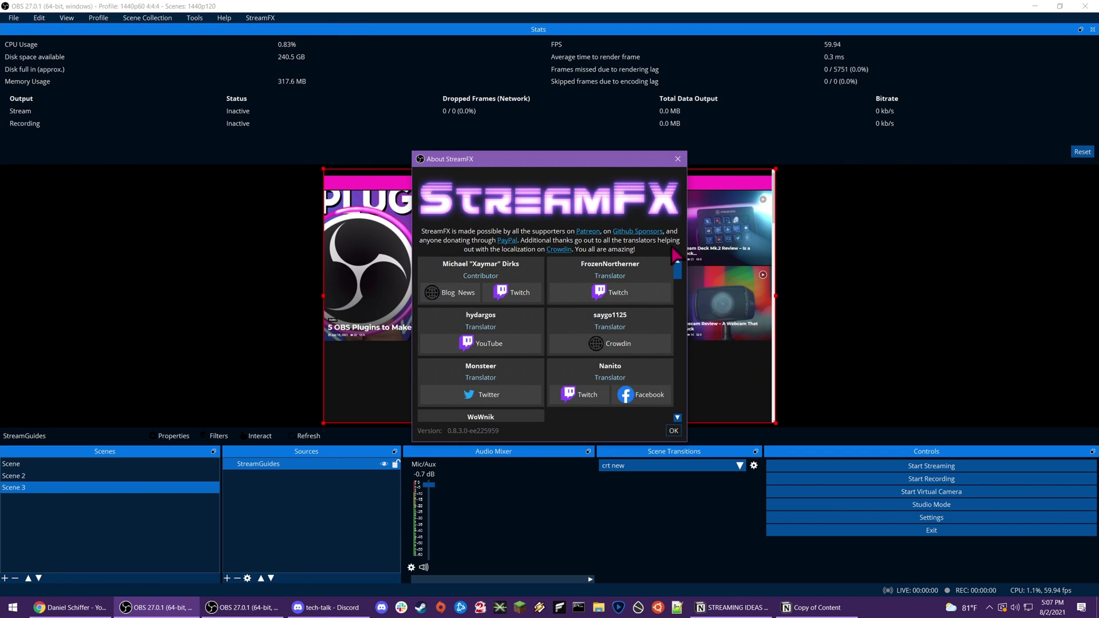
{"action": "left_click_drag", "start_coordinate": [682, 277], "coordinate": [696, 424]}
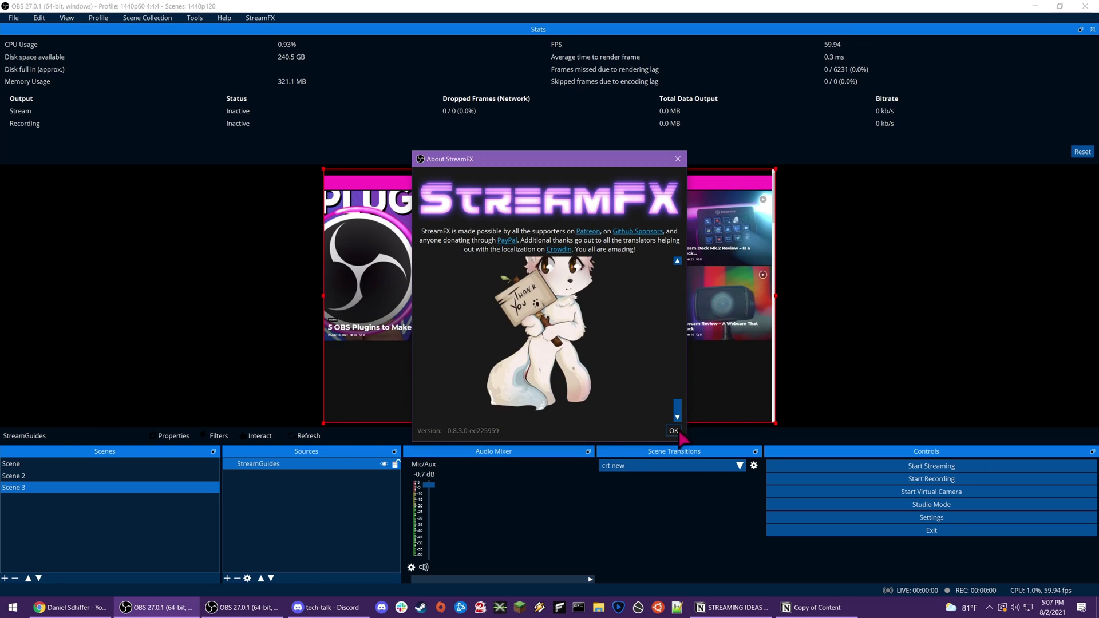
{"action": "left_click", "coordinate": [674, 431]}
{"action": "left_click", "coordinate": [937, 491]}
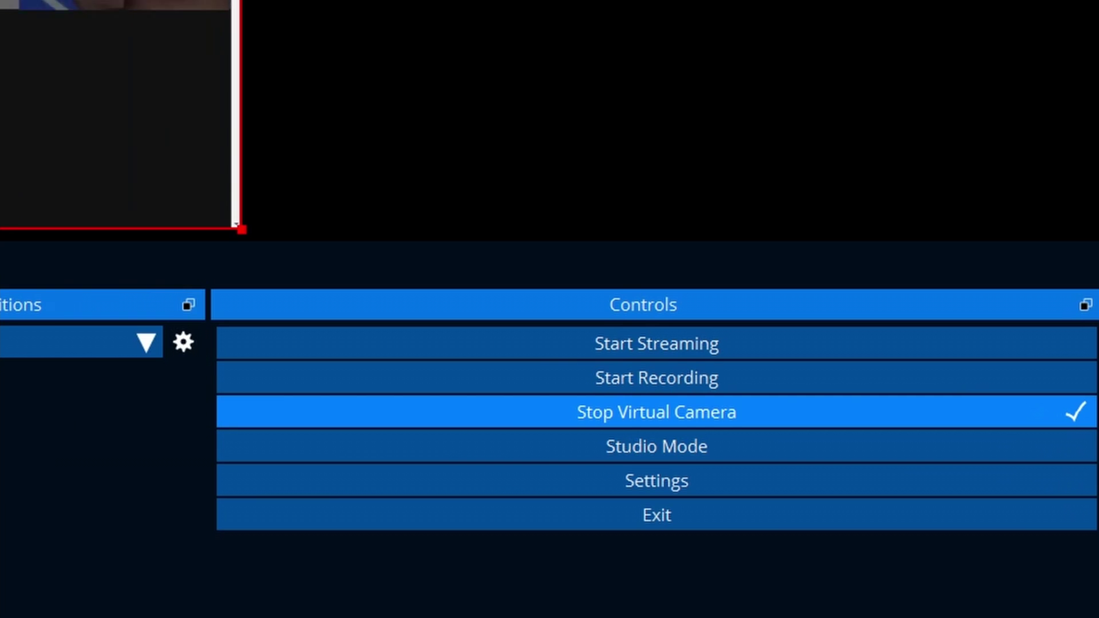
{"action": "left_click", "coordinate": [596, 414]}
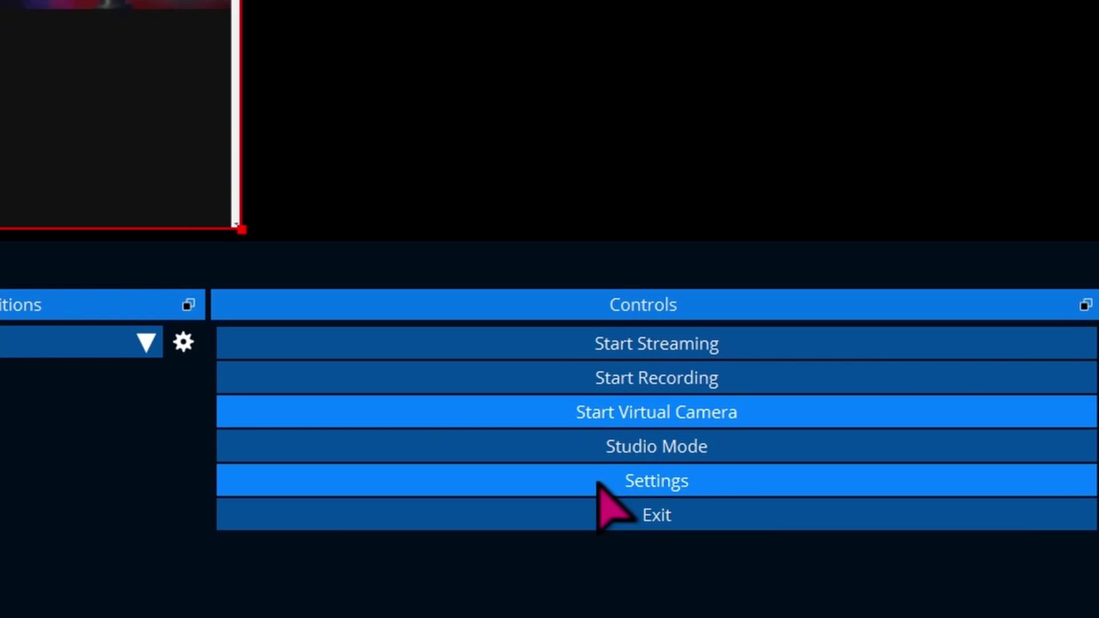
{"action": "left_click", "coordinate": [657, 481]}
{"action": "left_click", "coordinate": [324, 212]}
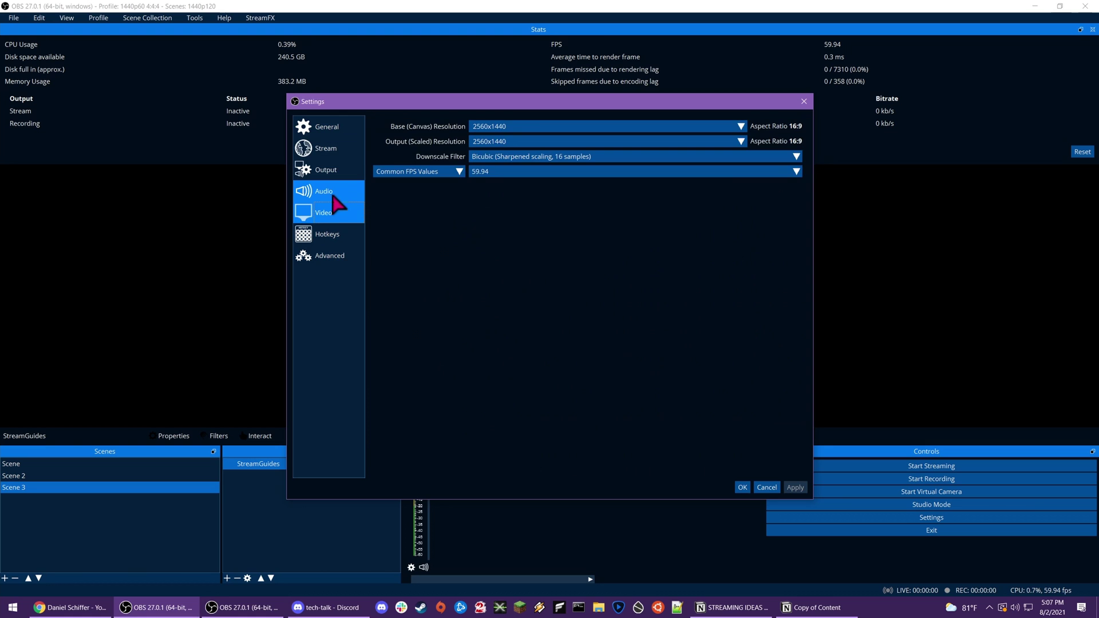
{"action": "left_click", "coordinate": [332, 190]}
{"action": "left_click", "coordinate": [335, 150]}
{"action": "left_click", "coordinate": [334, 170]}
{"action": "left_click", "coordinate": [335, 128]}
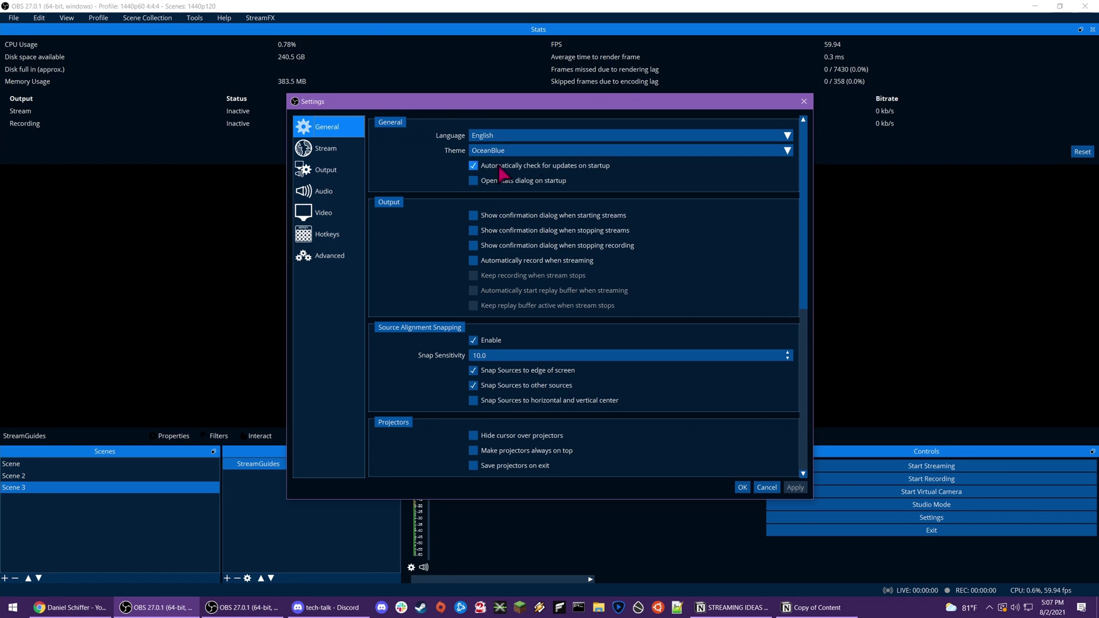
{"action": "left_click", "coordinate": [742, 487]}
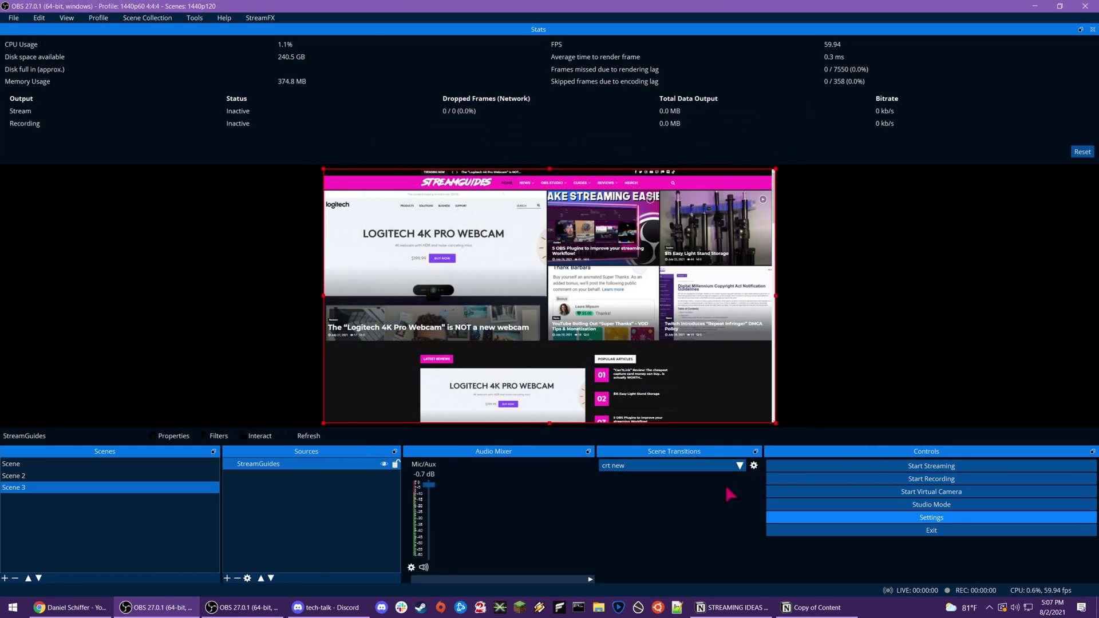
{"action": "left_click", "coordinate": [166, 610]}
{"action": "left_click", "coordinate": [163, 608]}
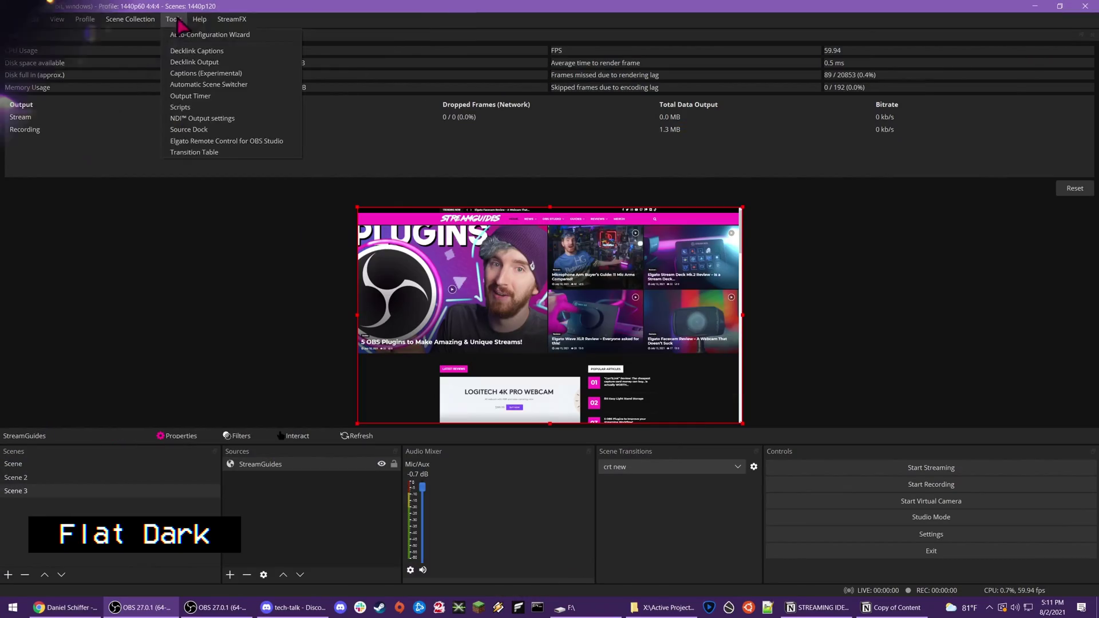
{"action": "mouse_move", "coordinate": [199, 19]}
{"action": "left_click", "coordinate": [205, 112]}
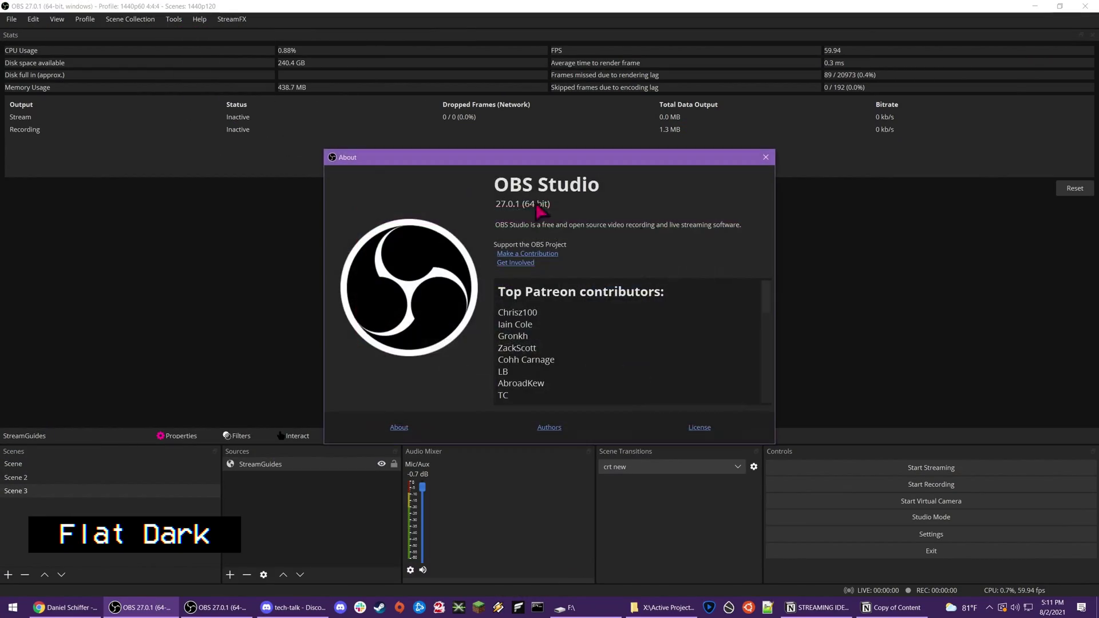
{"action": "left_click", "coordinate": [765, 157]}
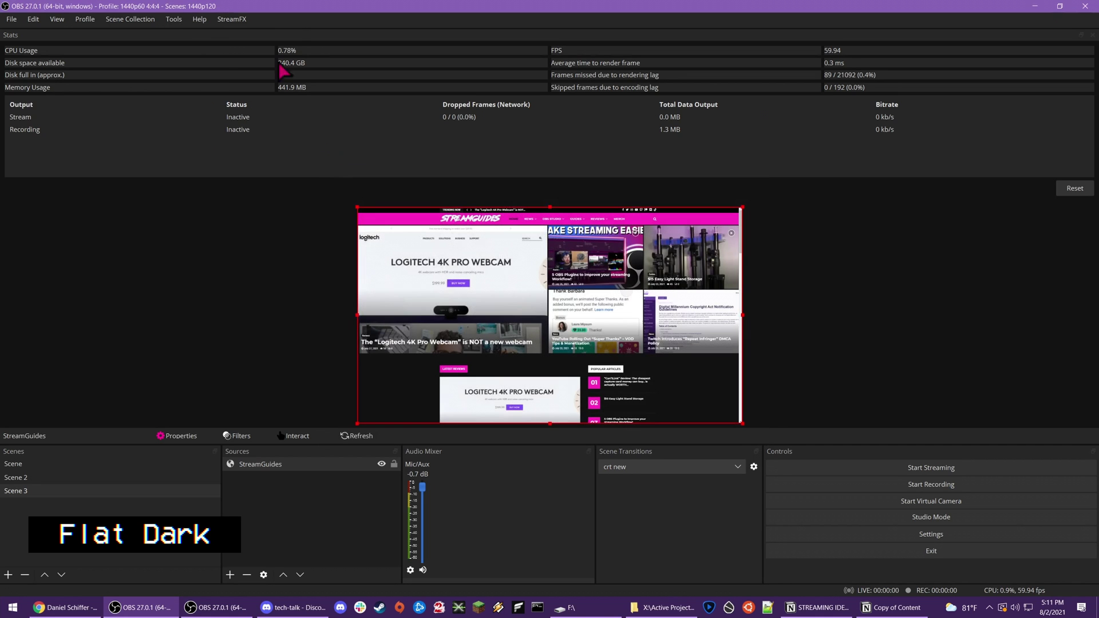
{"action": "left_click", "coordinate": [174, 19]}
{"action": "mouse_move", "coordinate": [153, 24]}
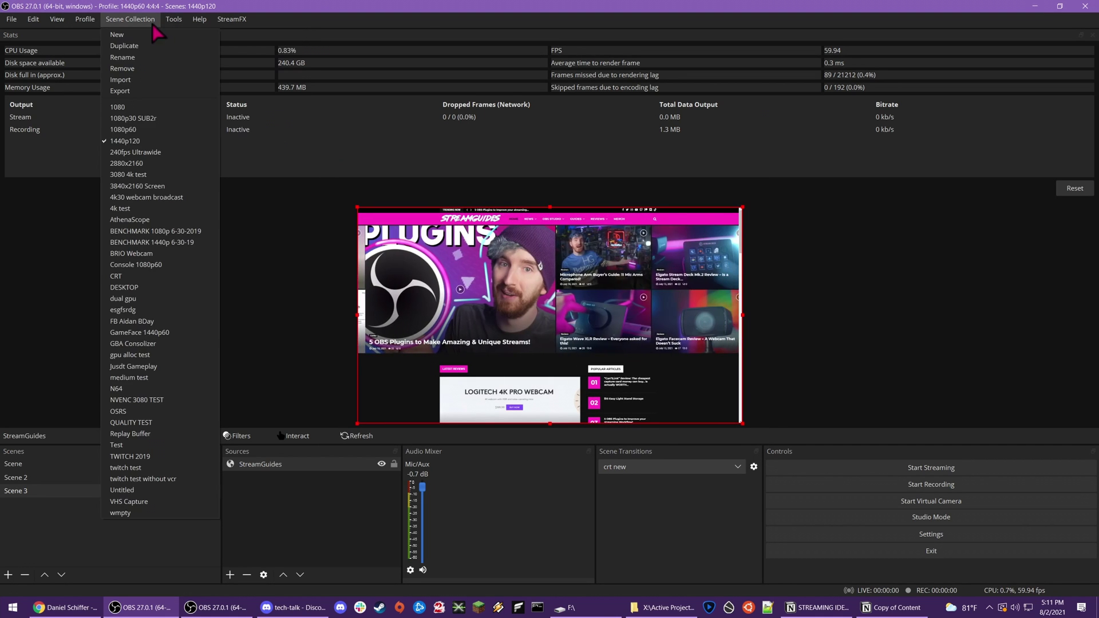
{"action": "mouse_move", "coordinate": [87, 20]}
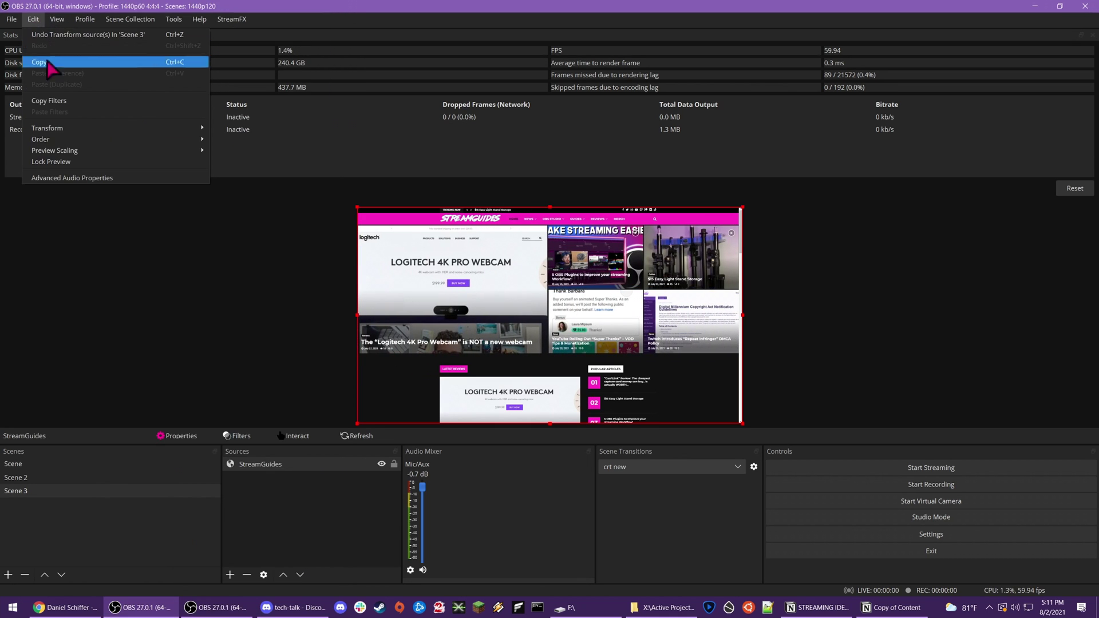
{"action": "left_click", "coordinate": [62, 179]}
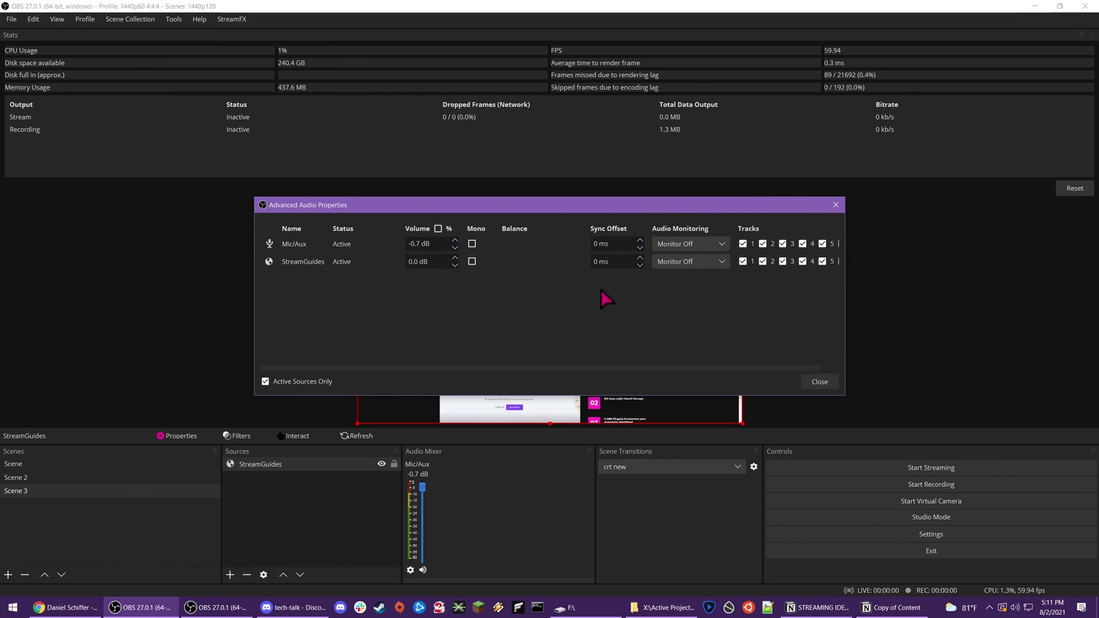
{"action": "left_click", "coordinate": [836, 205]}
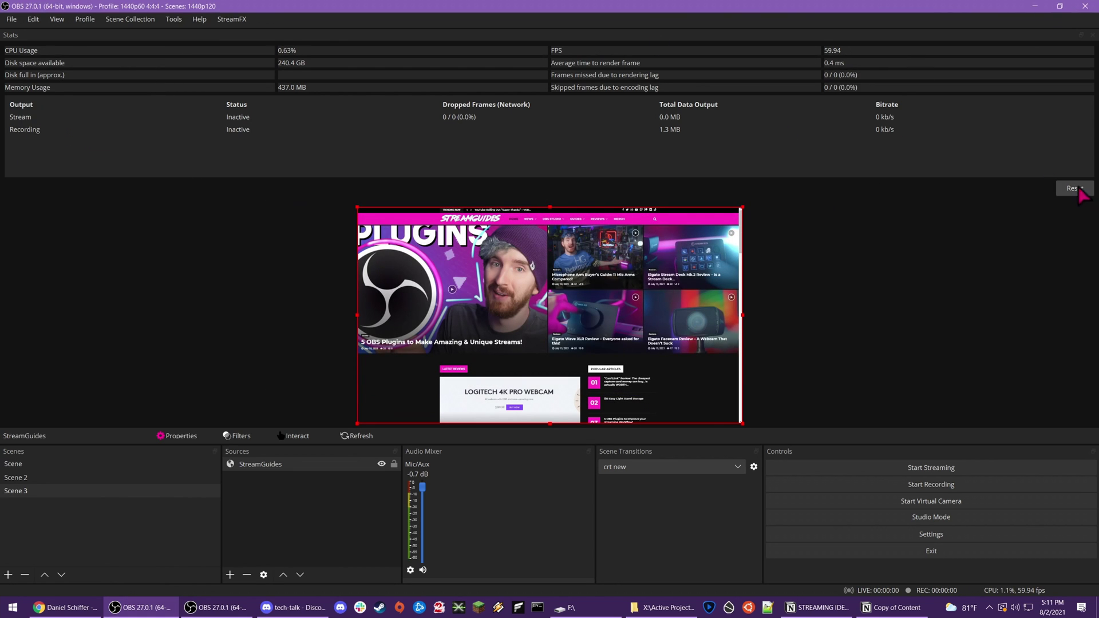
{"action": "left_click", "coordinate": [932, 501]}
{"action": "left_click", "coordinate": [961, 501]}
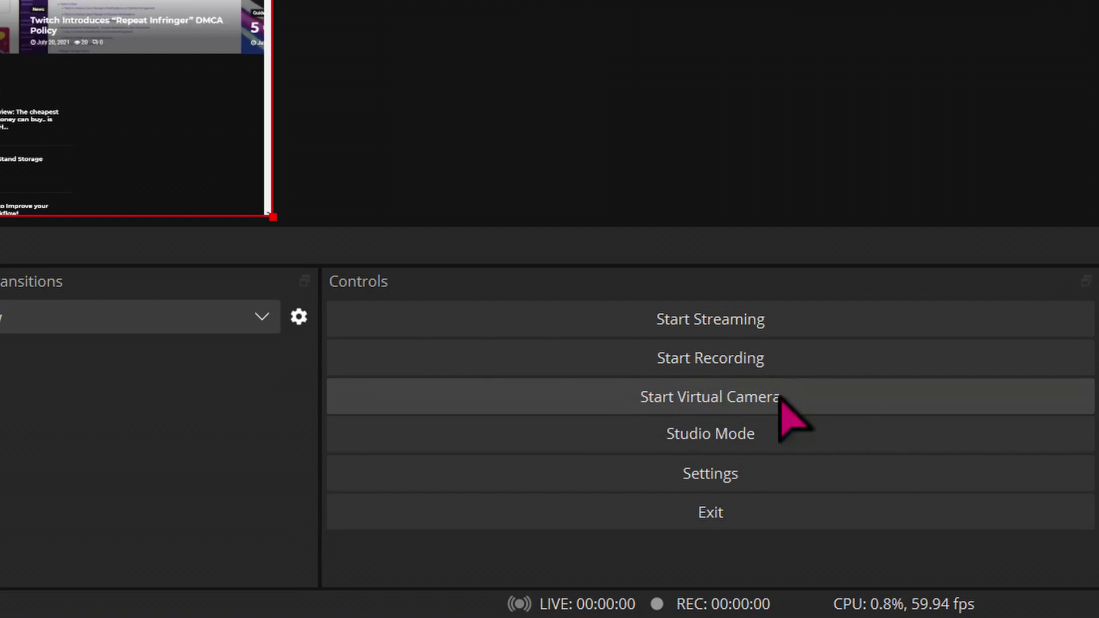
{"action": "left_click", "coordinate": [1019, 487]}
{"action": "left_click", "coordinate": [1076, 356]}
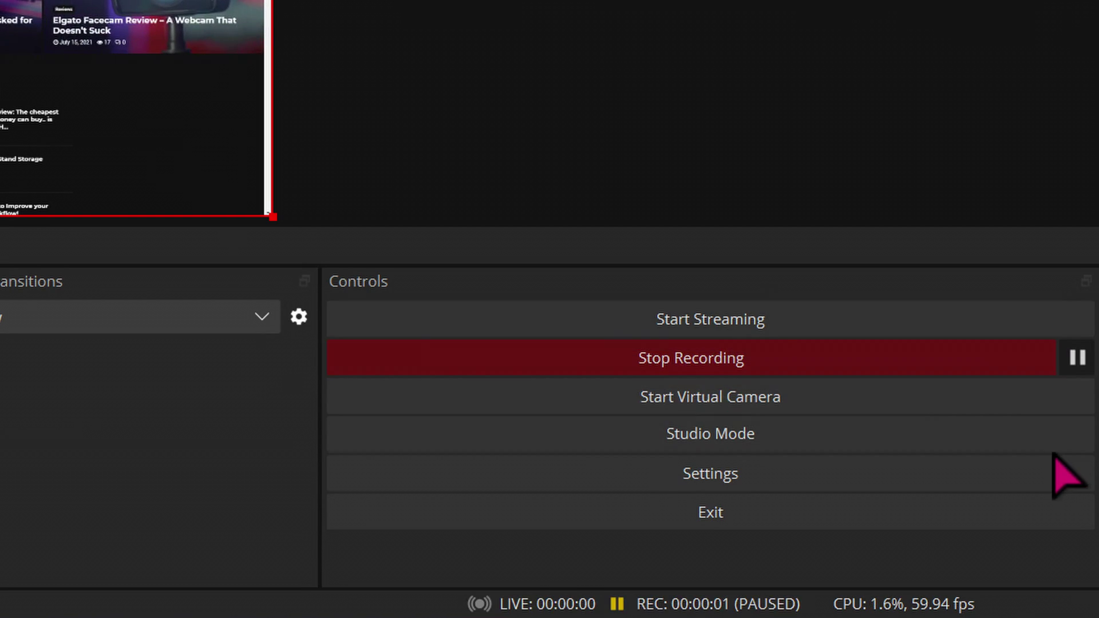
{"action": "left_click", "coordinate": [1051, 359]}
{"action": "left_click", "coordinate": [1013, 366]}
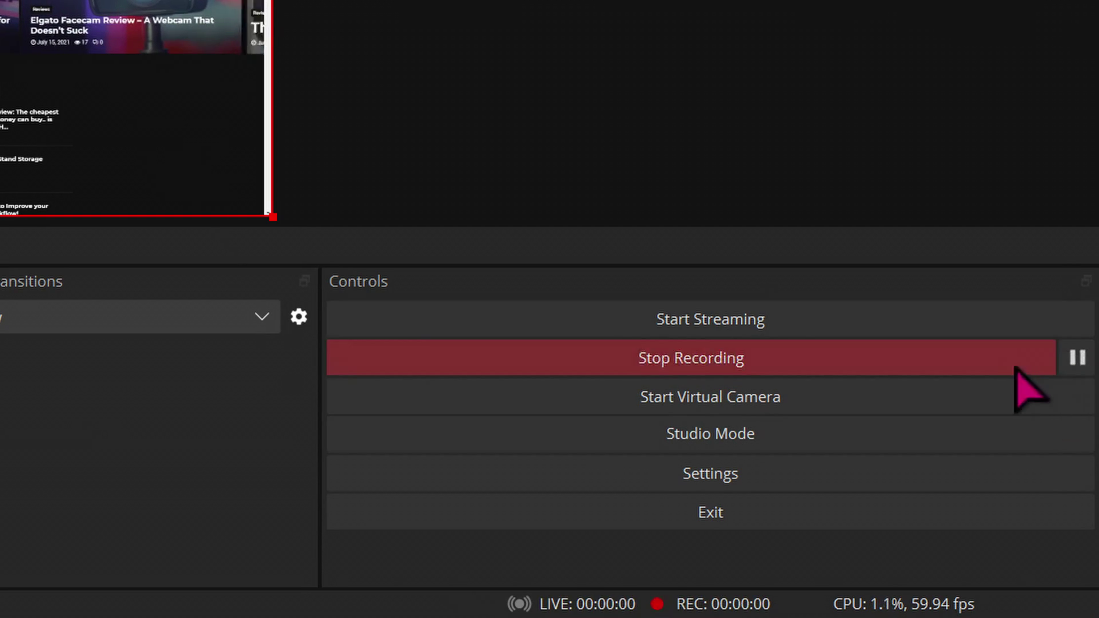
{"action": "left_click", "coordinate": [434, 362]}
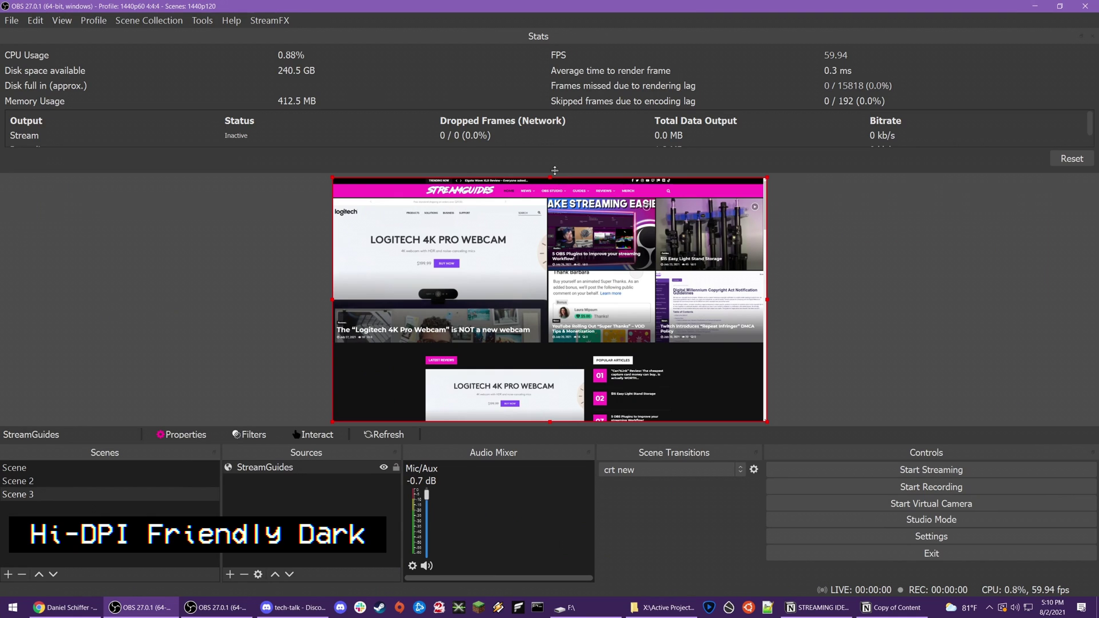
Step: Drag the Stats splitter down to enlarge the stats panel, then open File > Settings
{"action": "left_click_drag", "start_coordinate": [554, 170], "coordinate": [553, 200]}
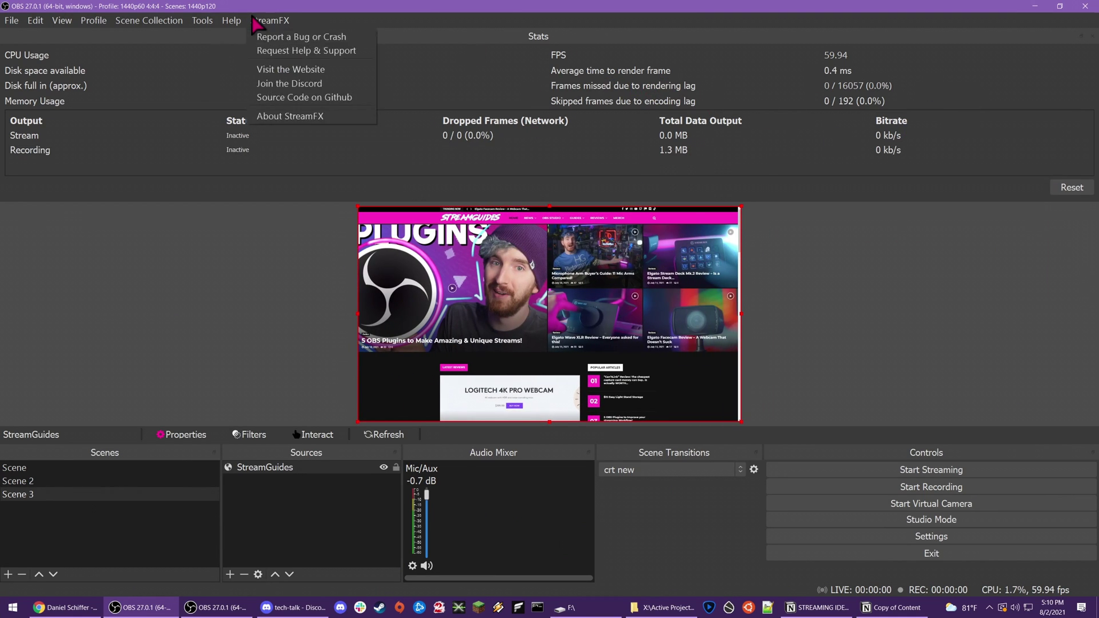
{"action": "mouse_move", "coordinate": [84, 24]}
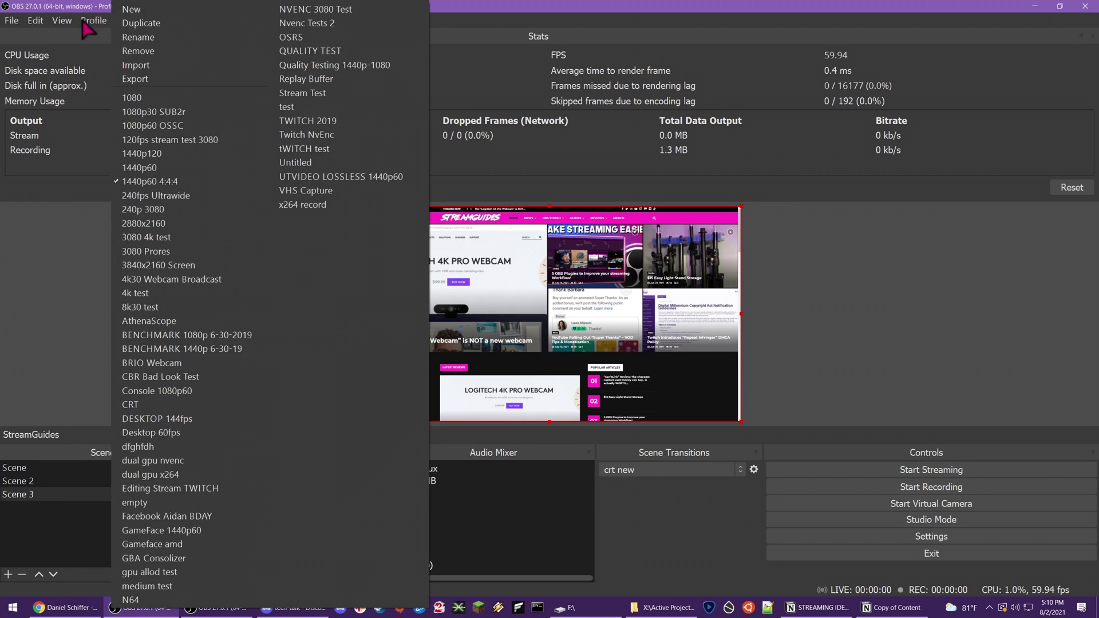
{"action": "left_click", "coordinate": [50, 25]}
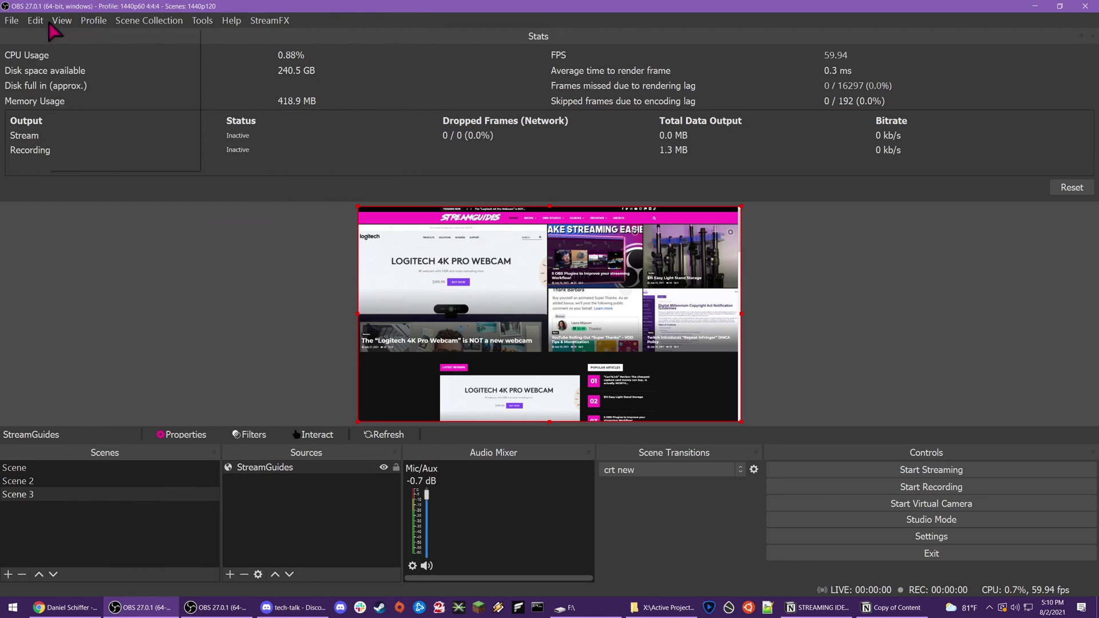
{"action": "left_click", "coordinate": [50, 25]}
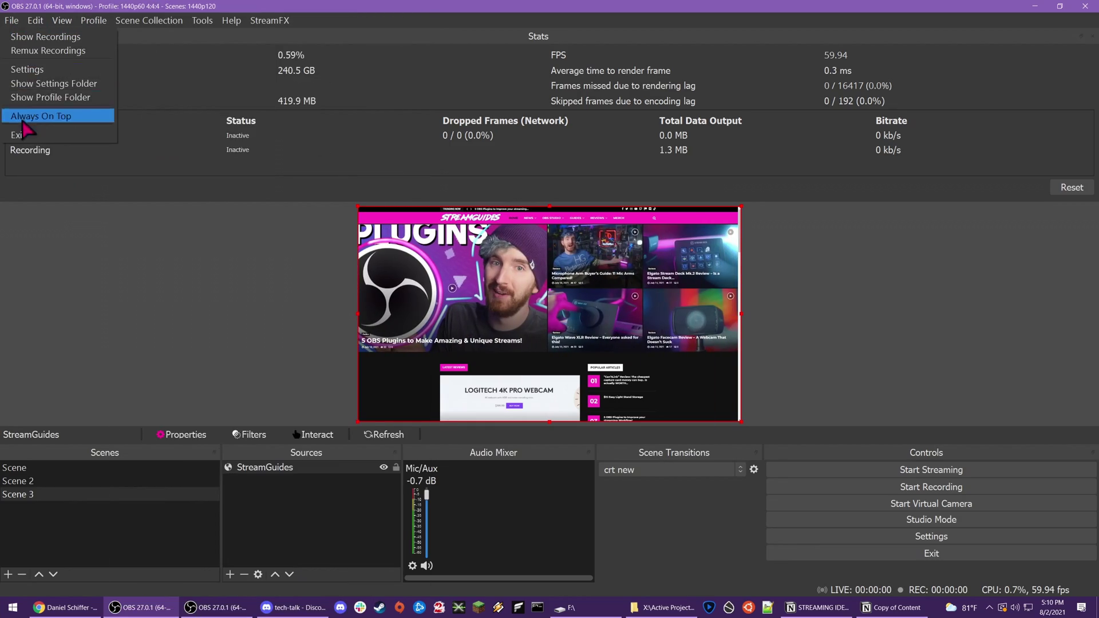
{"action": "left_click", "coordinate": [40, 70]}
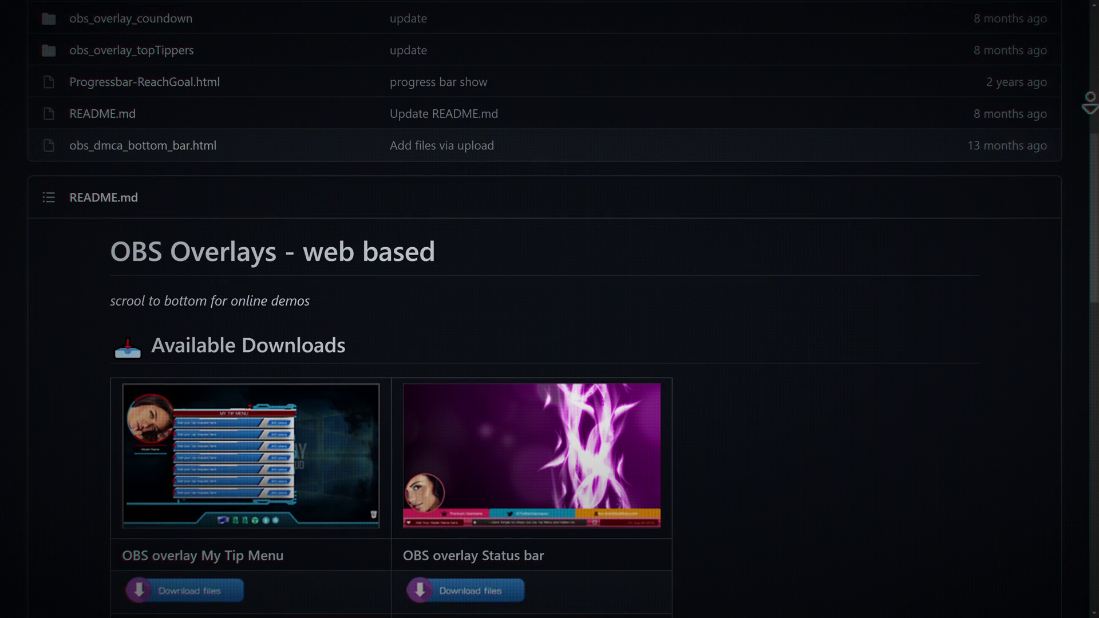
Step: Scroll down the GitHub 'OBS Overlays - web based' README
{"action": "scroll", "coordinate": [545, 314], "scroll_direction": "down", "scroll_amount": 2}
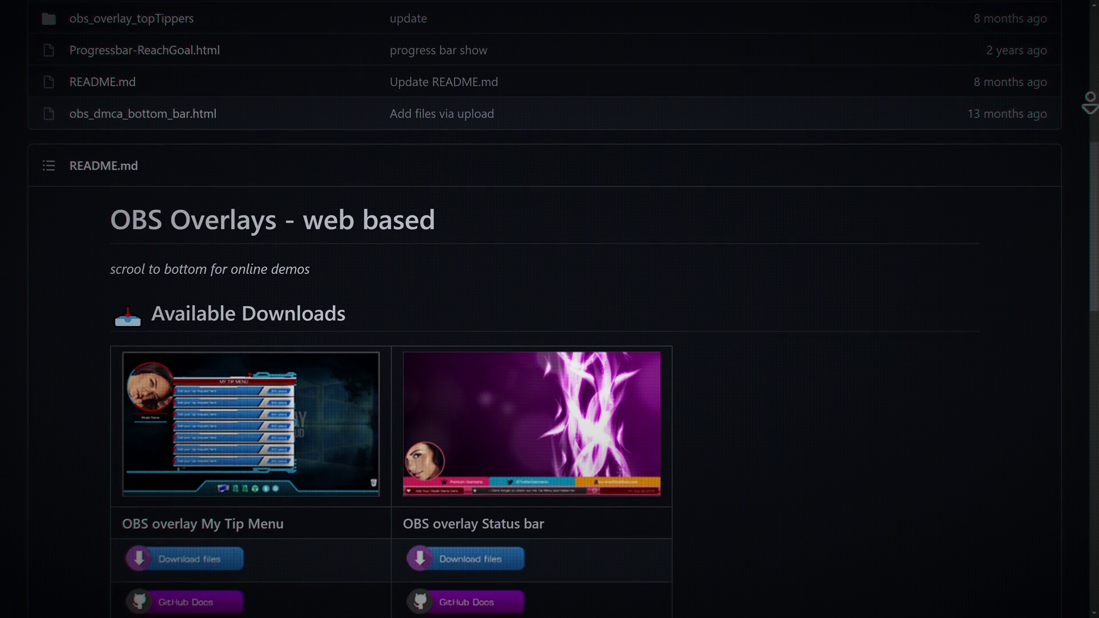
Step: Scroll through the OBS Overlays downloads, then close OBS's About dialog and open the File menu
{"action": "scroll", "coordinate": [545, 314], "scroll_direction": "down", "scroll_amount": 2}
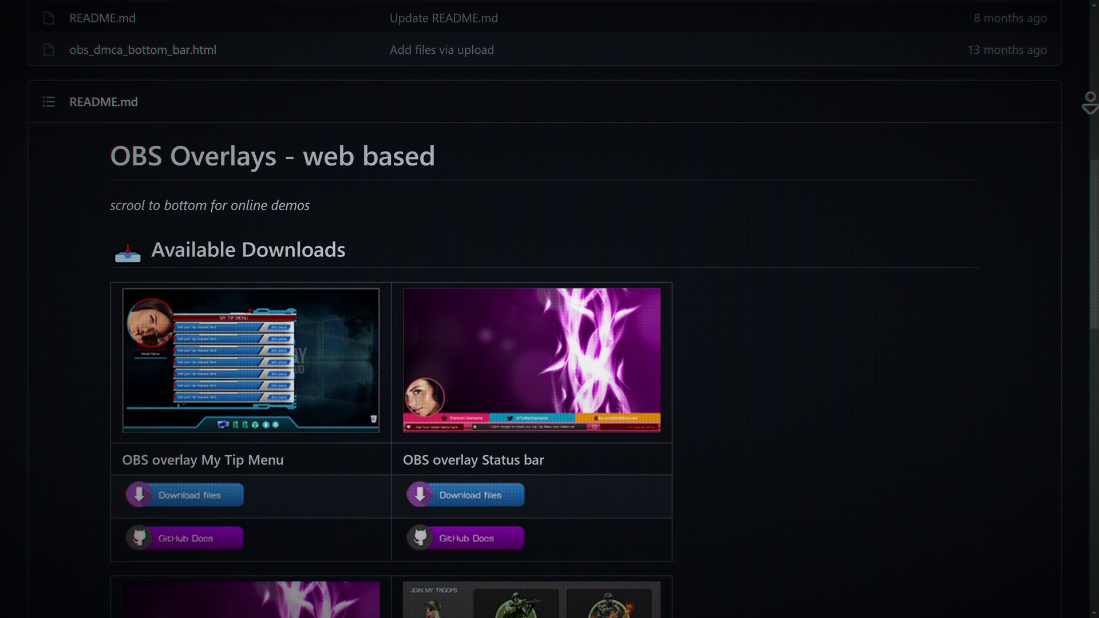
{"action": "scroll", "coordinate": [545, 313], "scroll_direction": "down", "scroll_amount": 2}
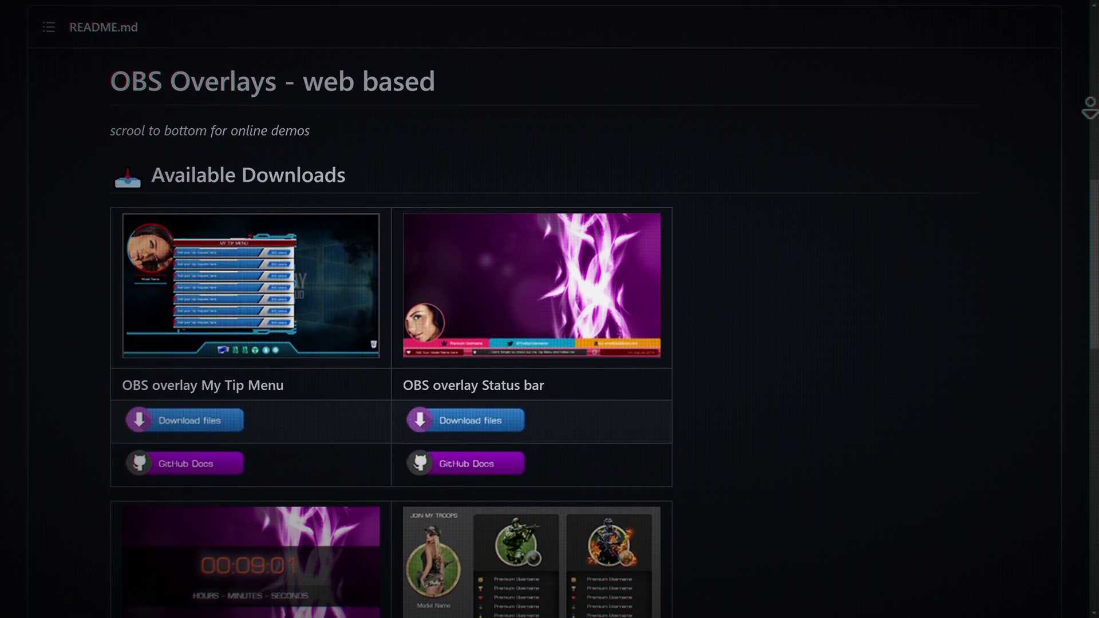
{"action": "scroll", "coordinate": [545, 314], "scroll_direction": "down", "scroll_amount": 2}
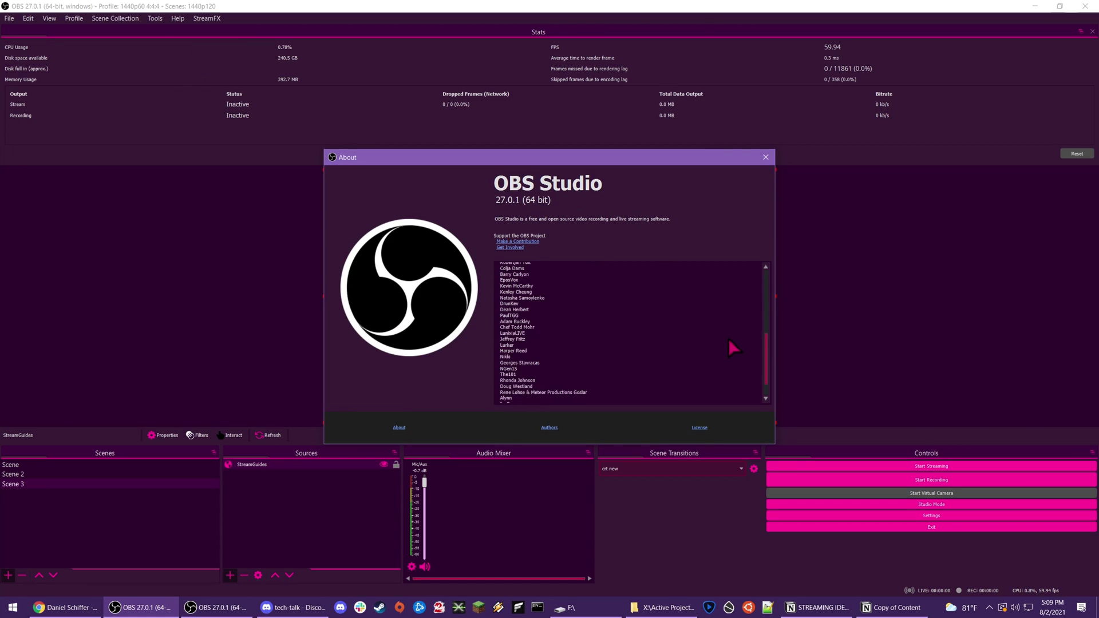
{"action": "left_click", "coordinate": [766, 158]}
{"action": "left_click", "coordinate": [9, 18]}
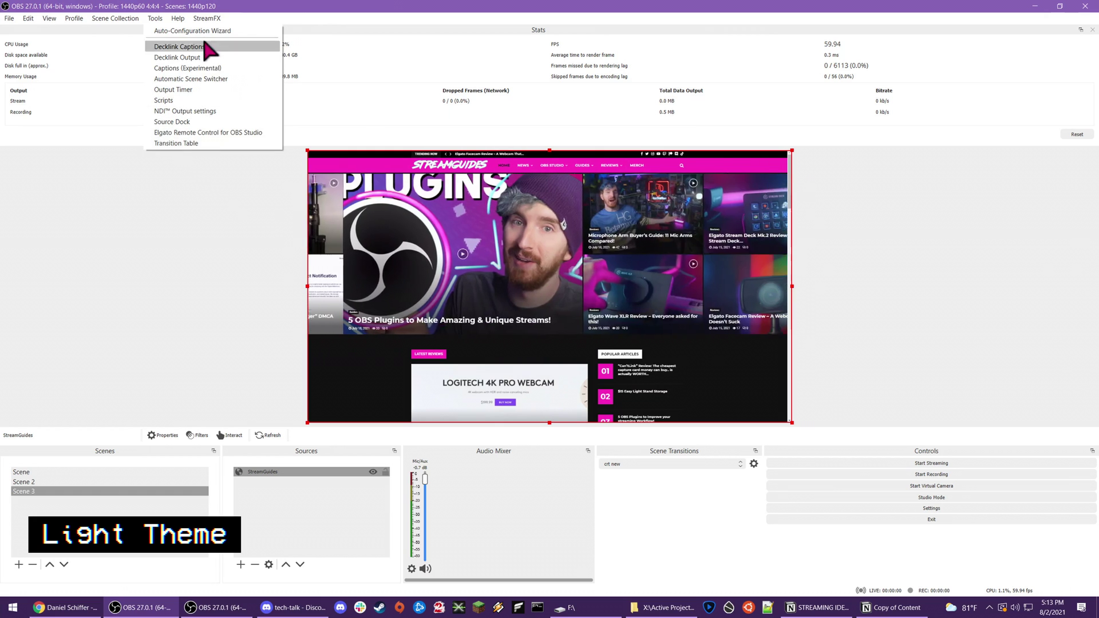
{"action": "left_click", "coordinate": [263, 31]}
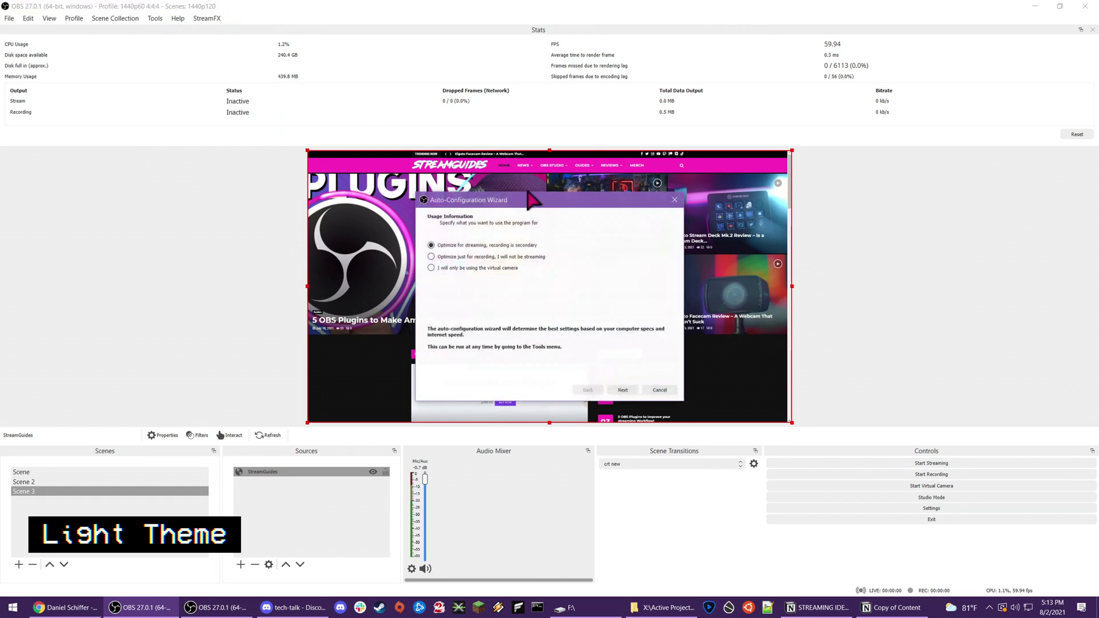
{"action": "left_click", "coordinate": [673, 201]}
{"action": "left_click", "coordinate": [724, 461]}
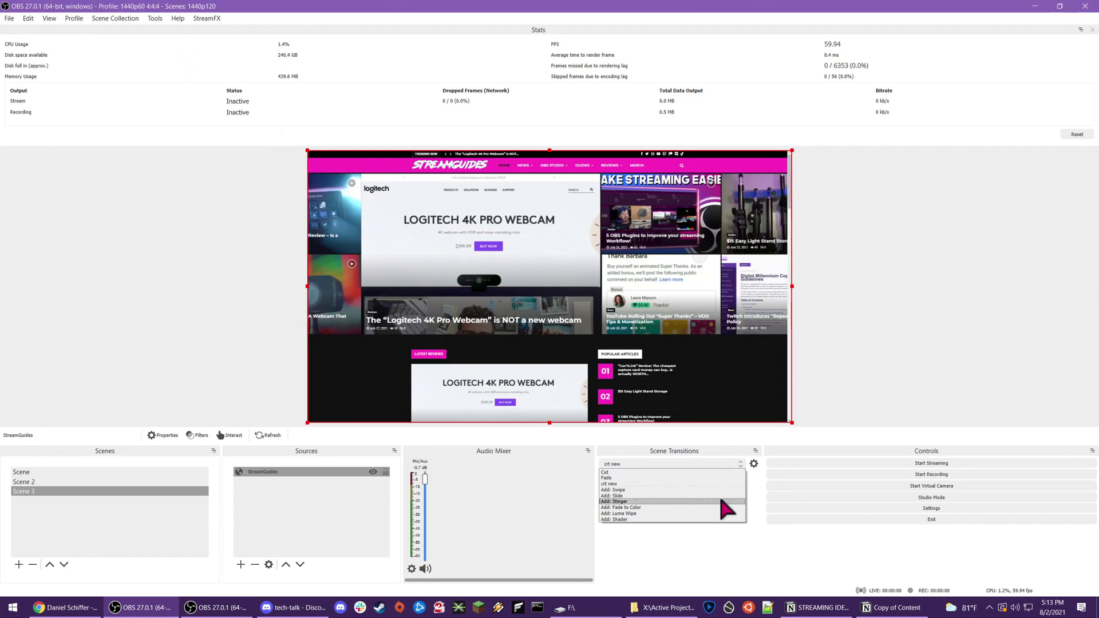
{"action": "left_click", "coordinate": [754, 464]}
{"action": "left_click", "coordinate": [770, 487]}
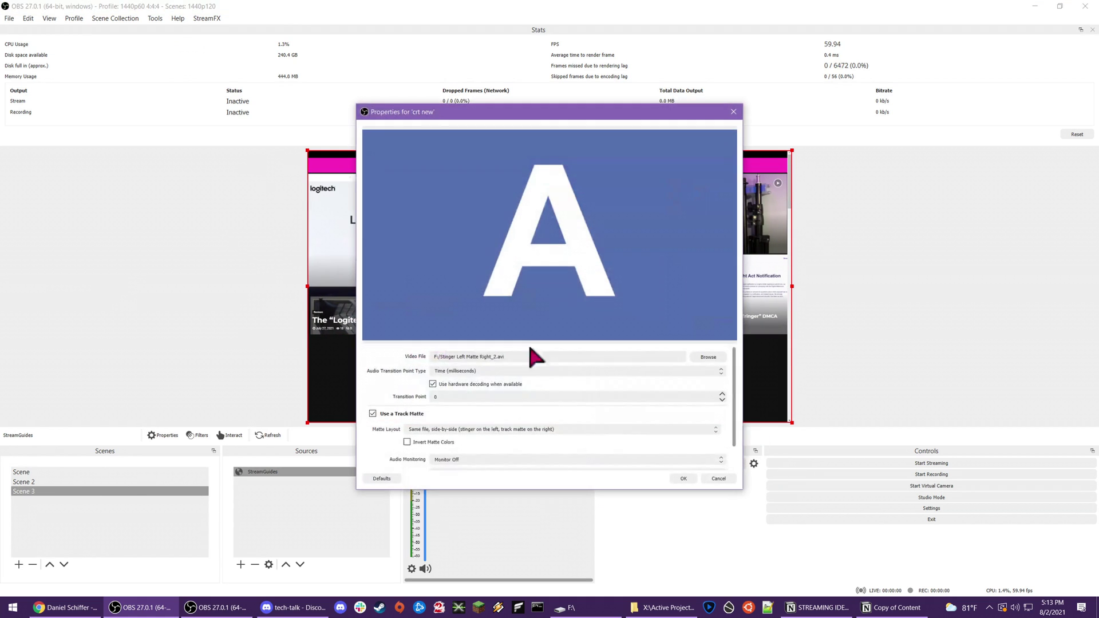
{"action": "left_click", "coordinate": [707, 479]}
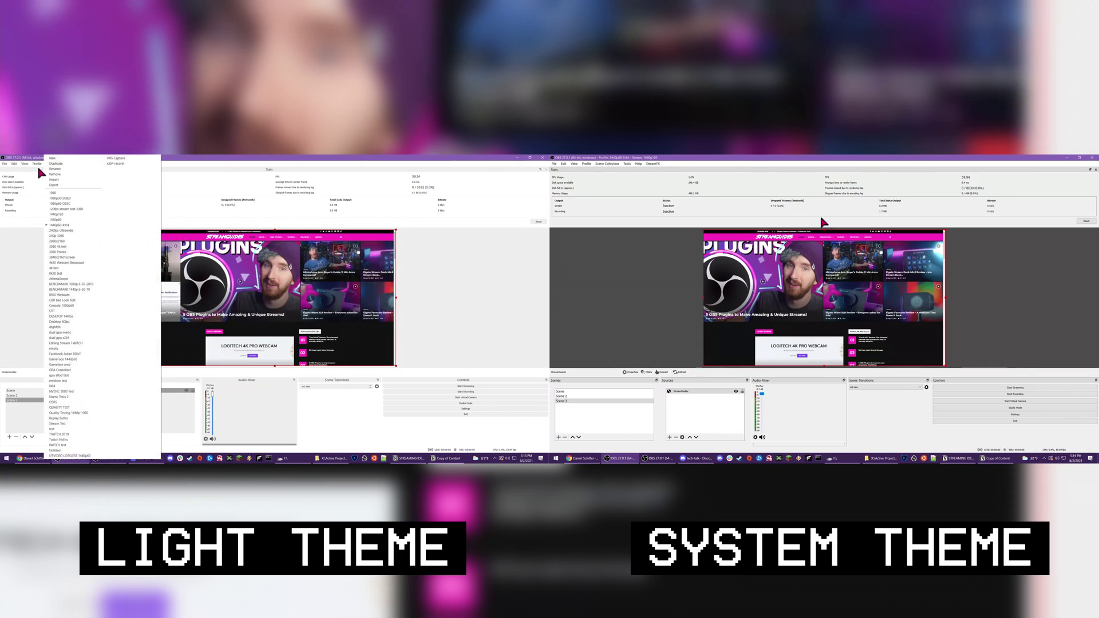
{"action": "left_click", "coordinate": [61, 221]}
{"action": "left_click", "coordinate": [5, 163]}
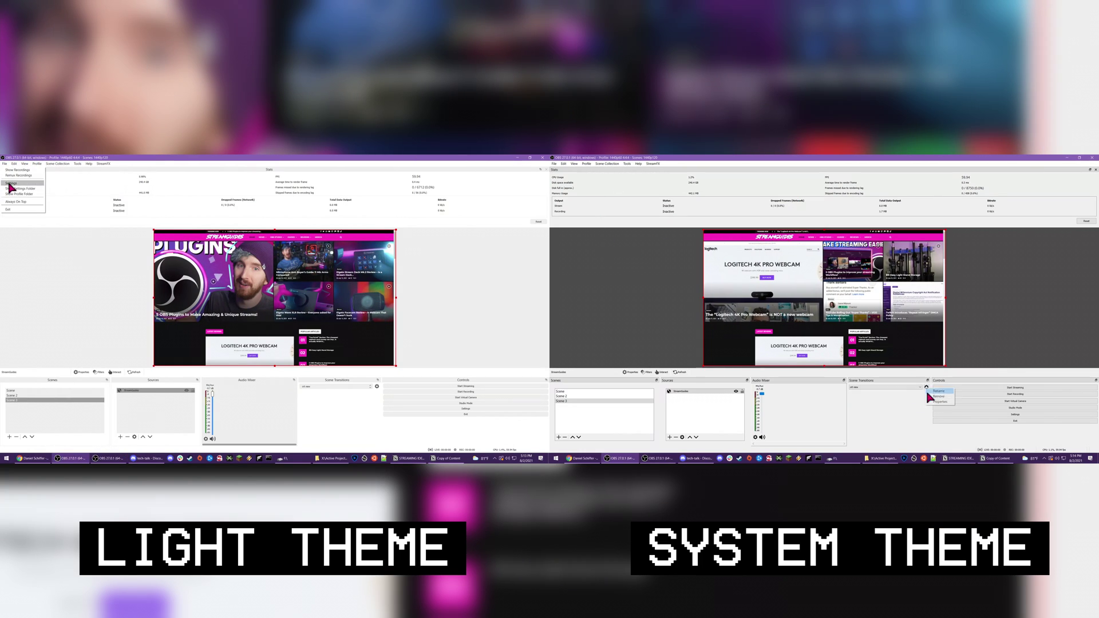
{"action": "left_click", "coordinate": [11, 184]}
{"action": "left_click", "coordinate": [935, 401]}
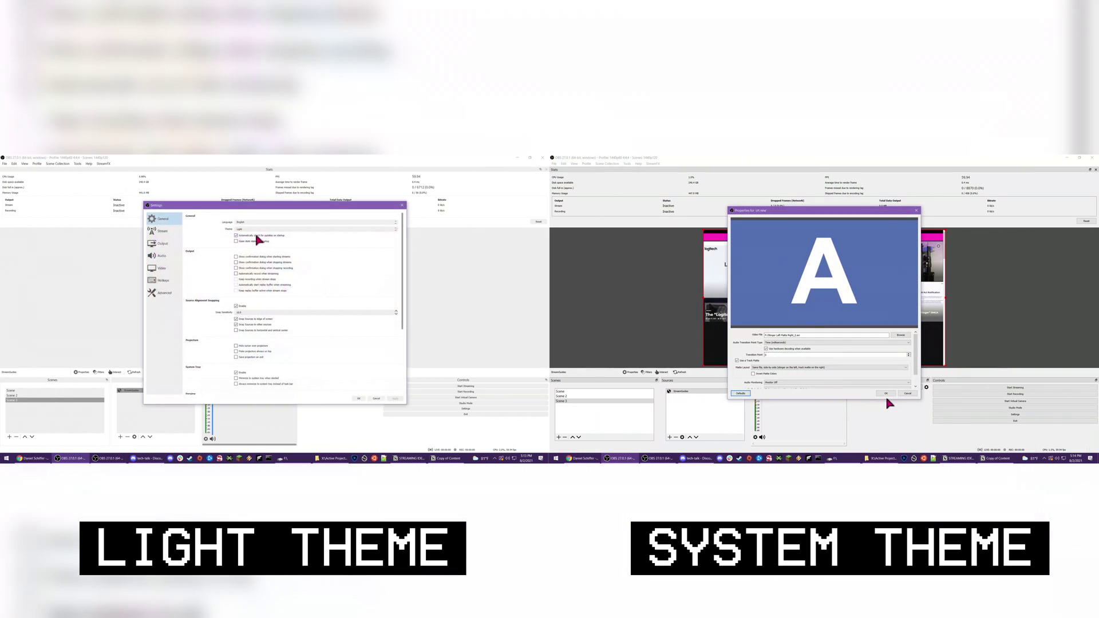
{"action": "left_click", "coordinate": [890, 401]}
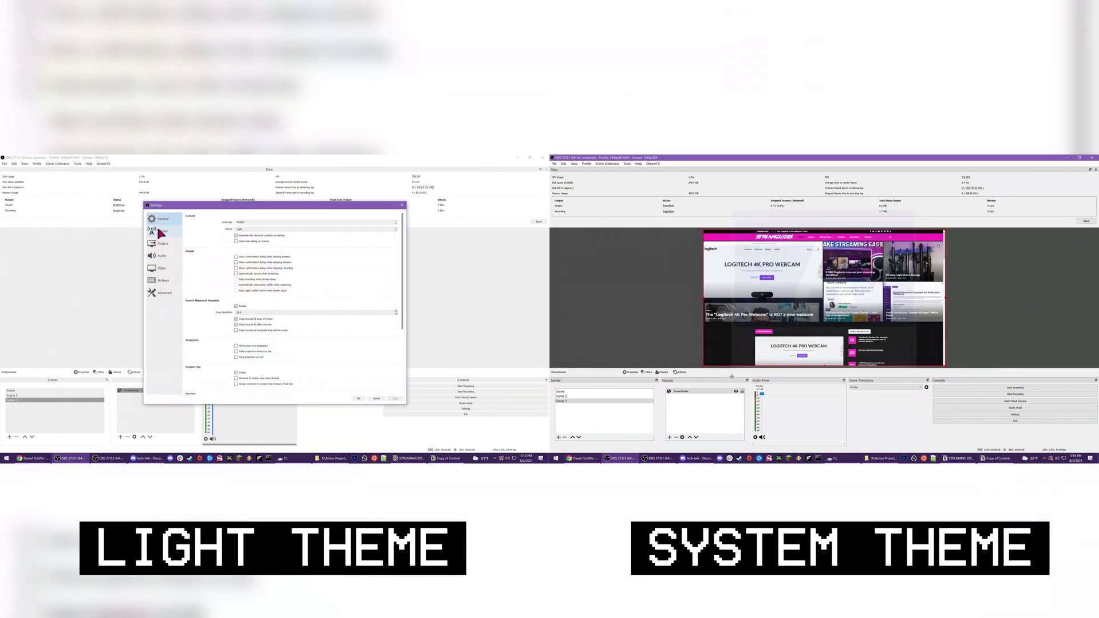
{"action": "left_click", "coordinate": [160, 231]}
{"action": "left_click", "coordinate": [160, 242]}
{"action": "left_click", "coordinate": [161, 255]}
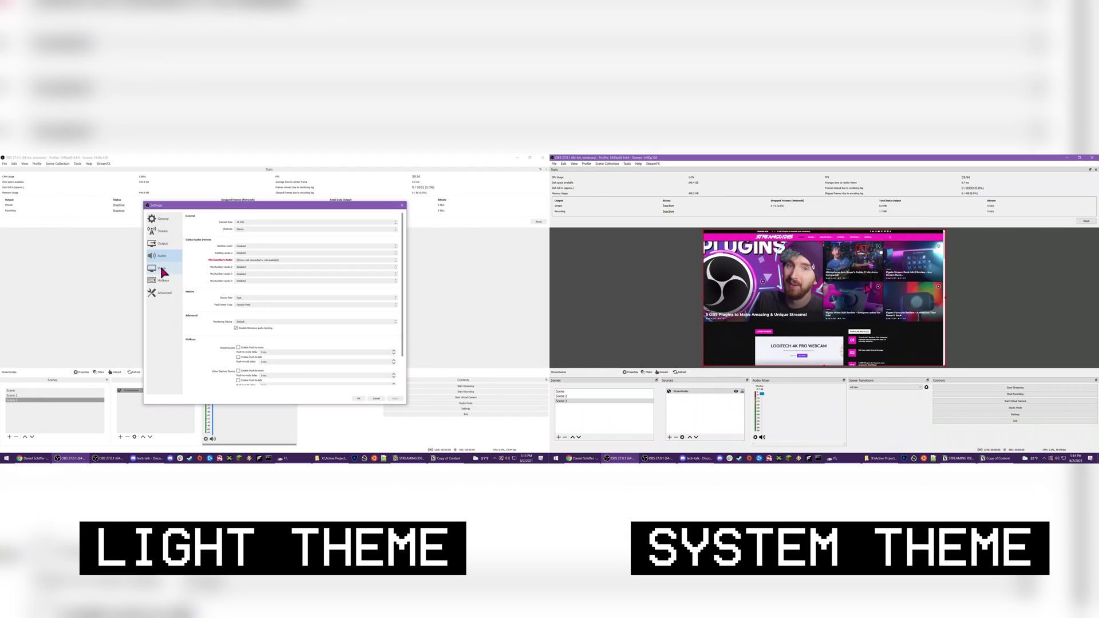
{"action": "left_click", "coordinate": [161, 268]}
{"action": "left_click", "coordinate": [164, 293]}
{"action": "left_click", "coordinate": [608, 163]}
{"action": "left_click", "coordinate": [378, 398]}
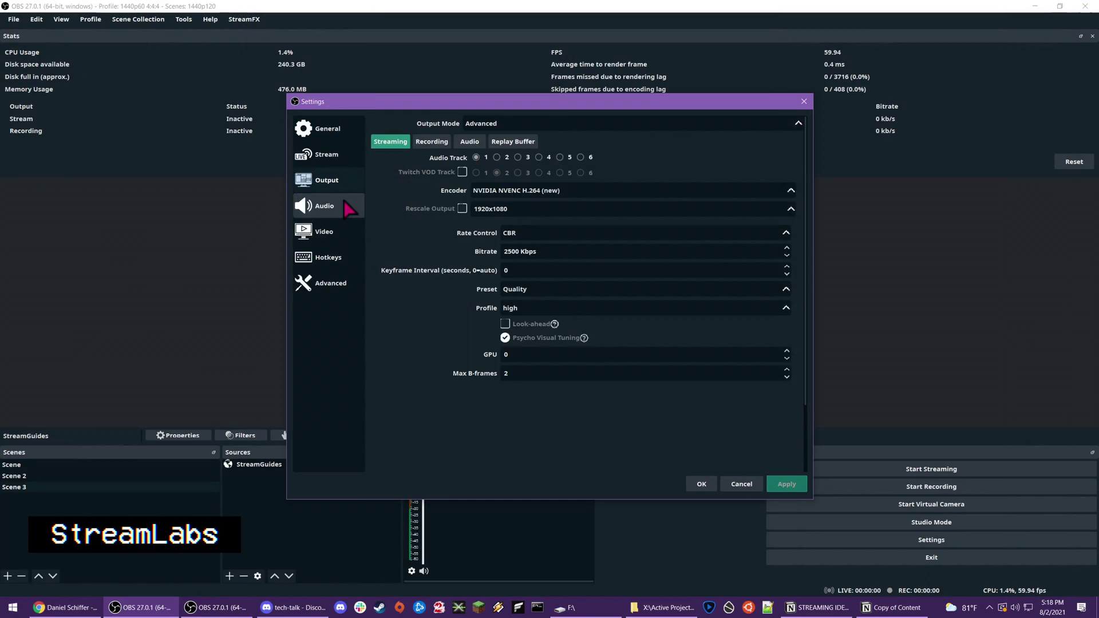
Step: Review the Audio, Video, Hotkeys and Advanced settings pages, close Settings, and browse the Profile menu
{"action": "left_click", "coordinate": [344, 204]}
{"action": "left_click", "coordinate": [345, 229]}
{"action": "left_click", "coordinate": [345, 259]}
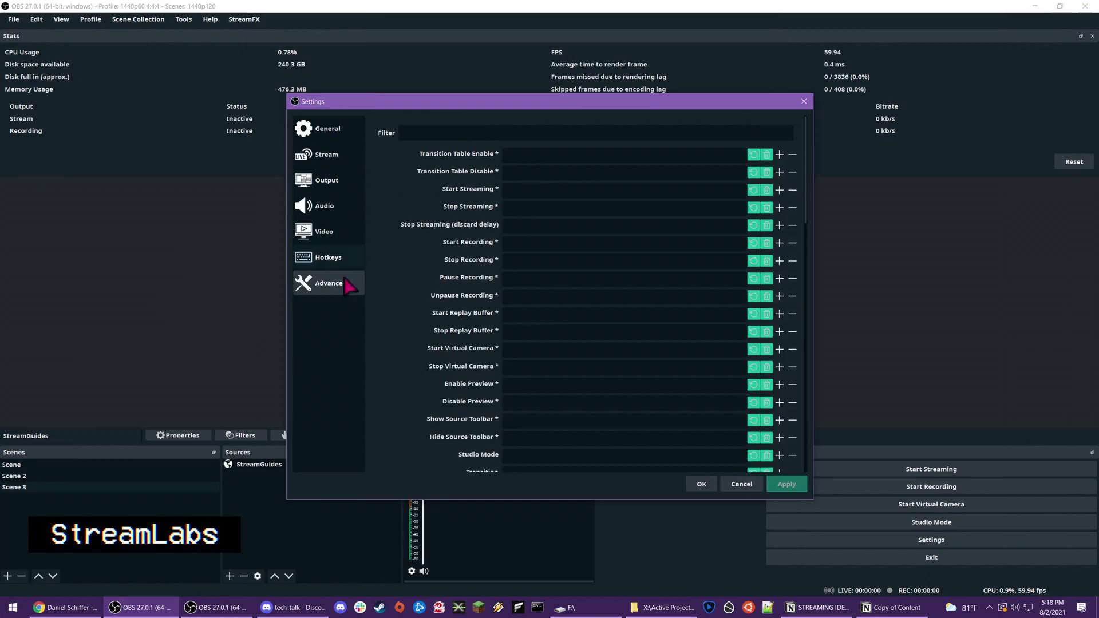
{"action": "left_click", "coordinate": [346, 281]}
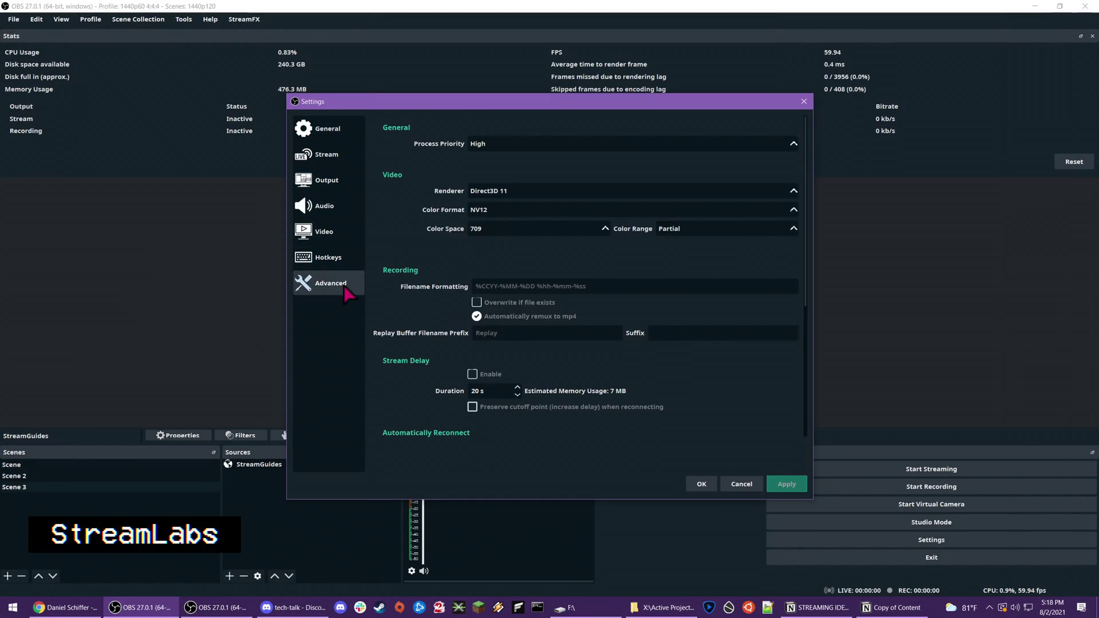
{"action": "left_click", "coordinate": [702, 484]}
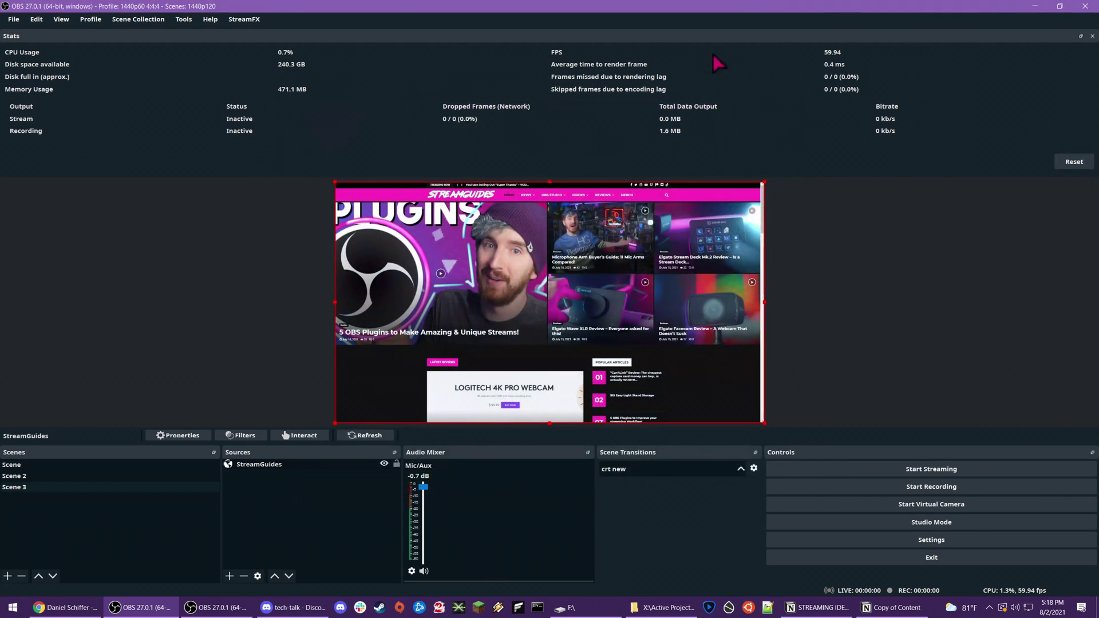
{"action": "left_click", "coordinate": [90, 20]}
{"action": "key", "text": "Left"}
{"action": "key", "text": "Left"}
{"action": "key", "text": "Left"}
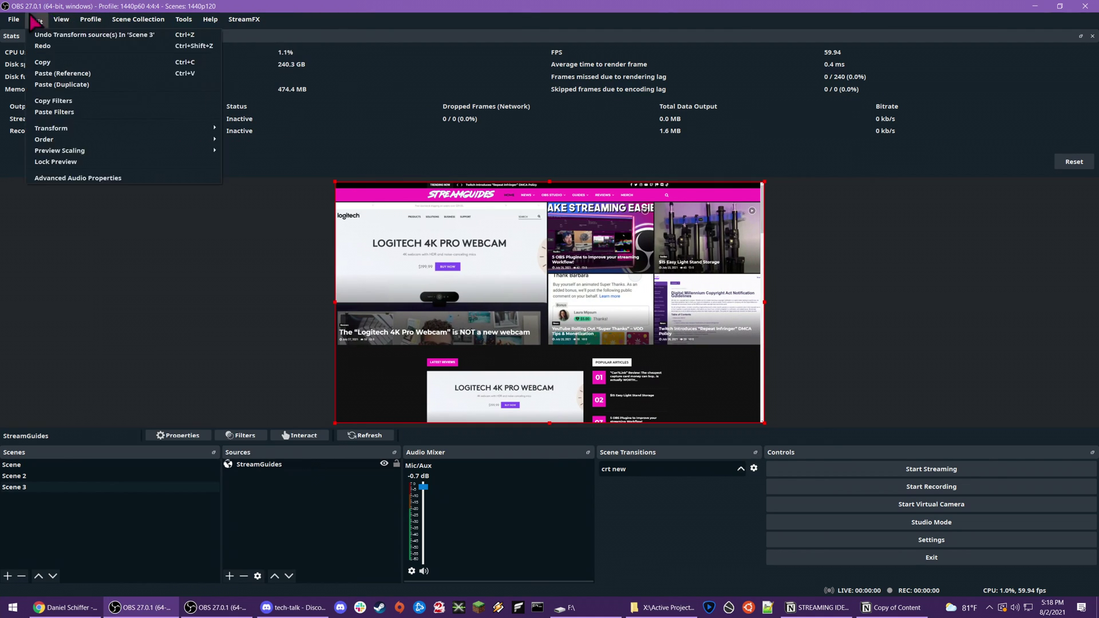
Step: Reselect the StreamGuides source and open its properties, cancelling without changes
{"action": "left_click", "coordinate": [280, 399]}
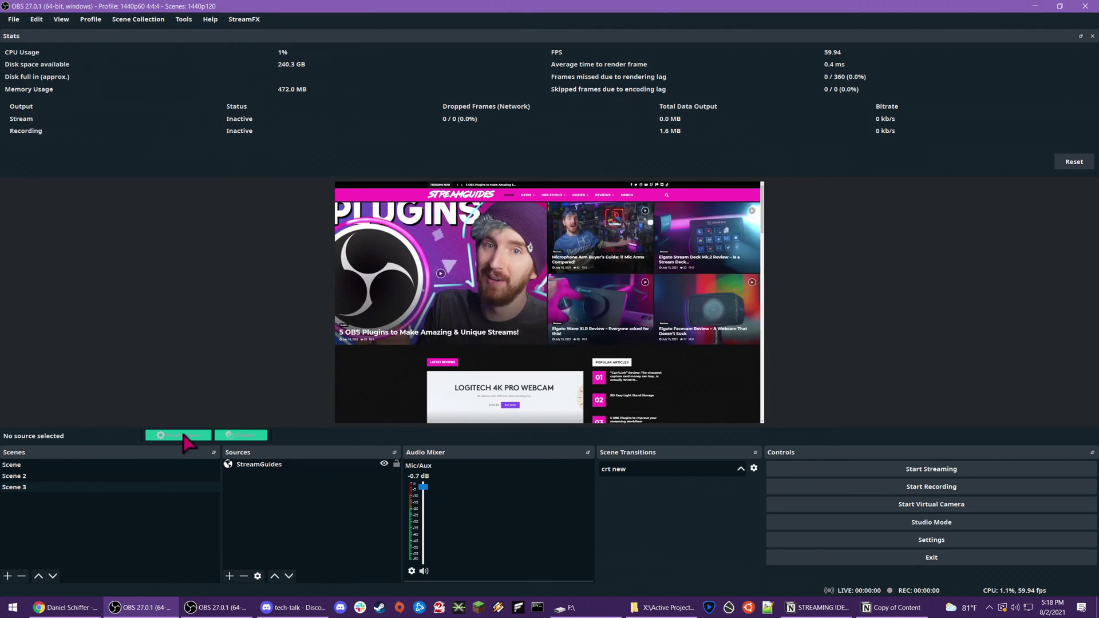
{"action": "left_click", "coordinate": [256, 463]}
{"action": "left_click", "coordinate": [189, 438]}
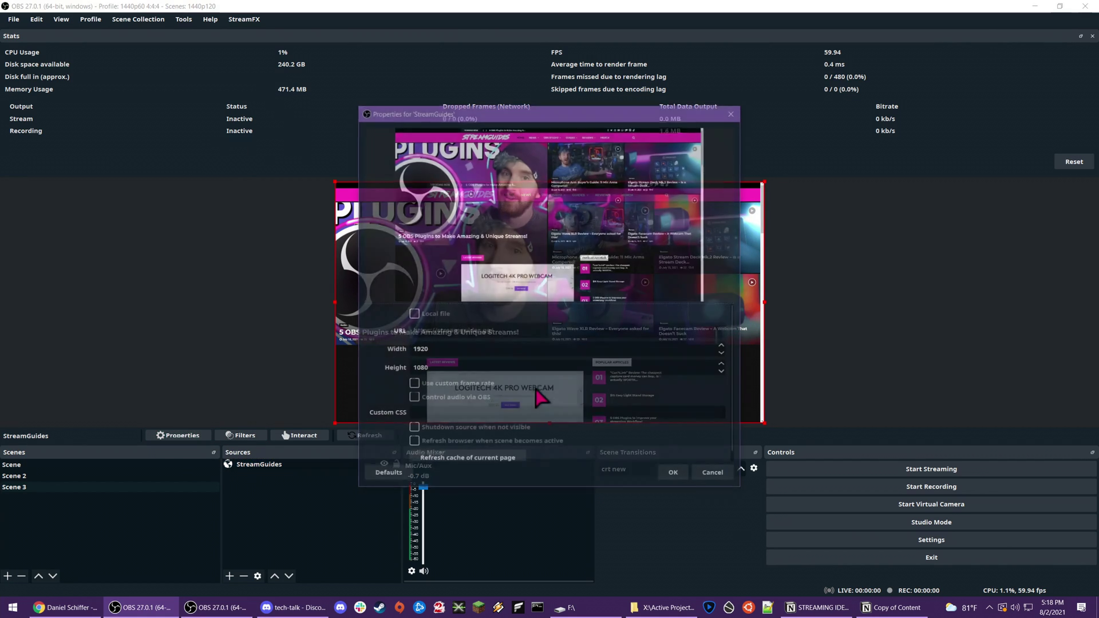
{"action": "left_click", "coordinate": [719, 482]}
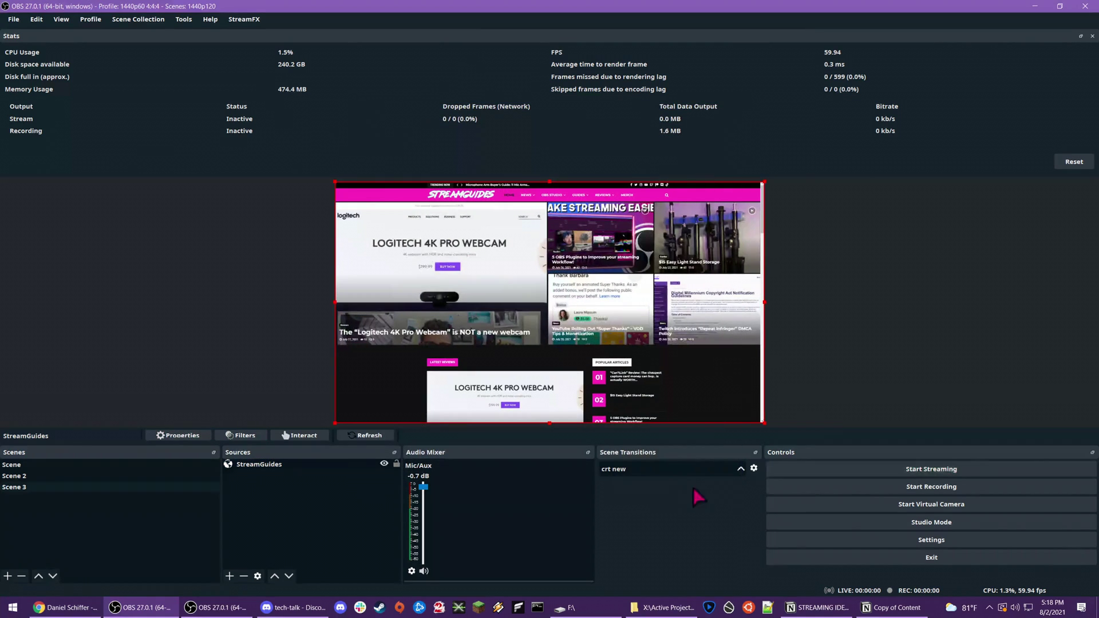
Step: Keep crt new as the scene transition, then start recording and the virtual camera
{"action": "left_click", "coordinate": [721, 472]}
{"action": "left_click", "coordinate": [916, 468]}
{"action": "left_click", "coordinate": [922, 487]}
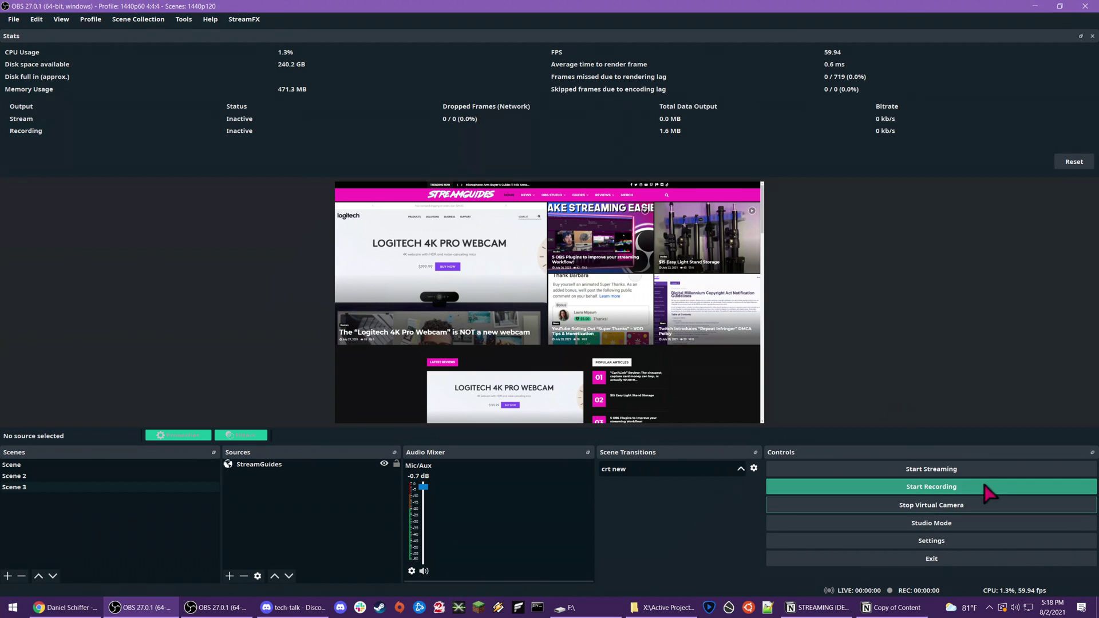
{"action": "left_click", "coordinate": [1056, 506]}
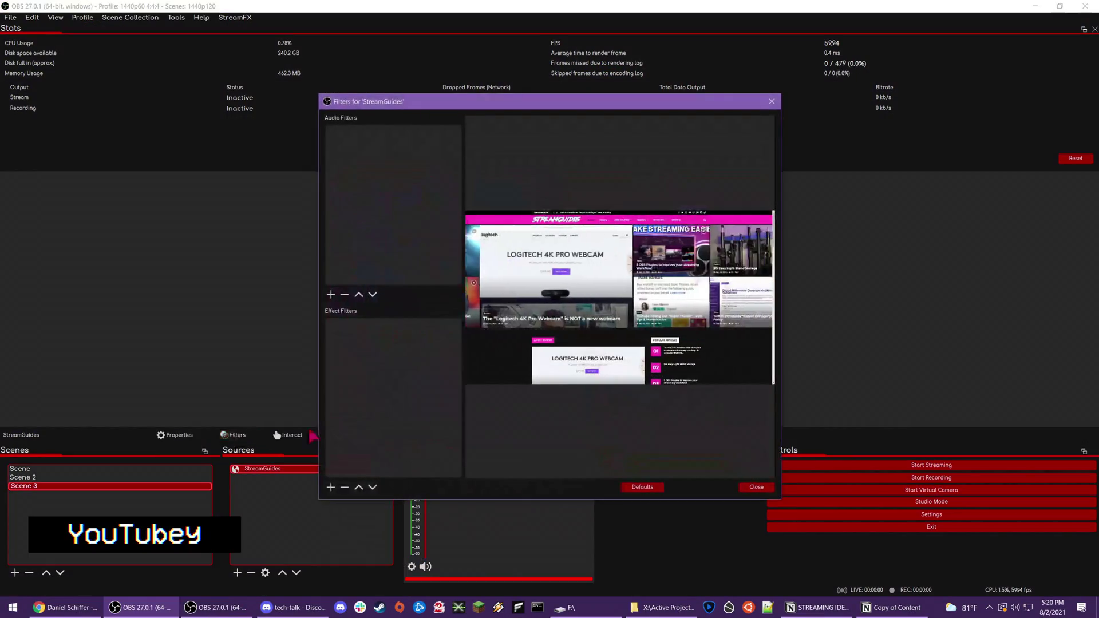
Step: Close the filters window and review the Output, Audio, Video, Hotkeys and Advanced settings without changes
{"action": "left_click", "coordinate": [756, 486]}
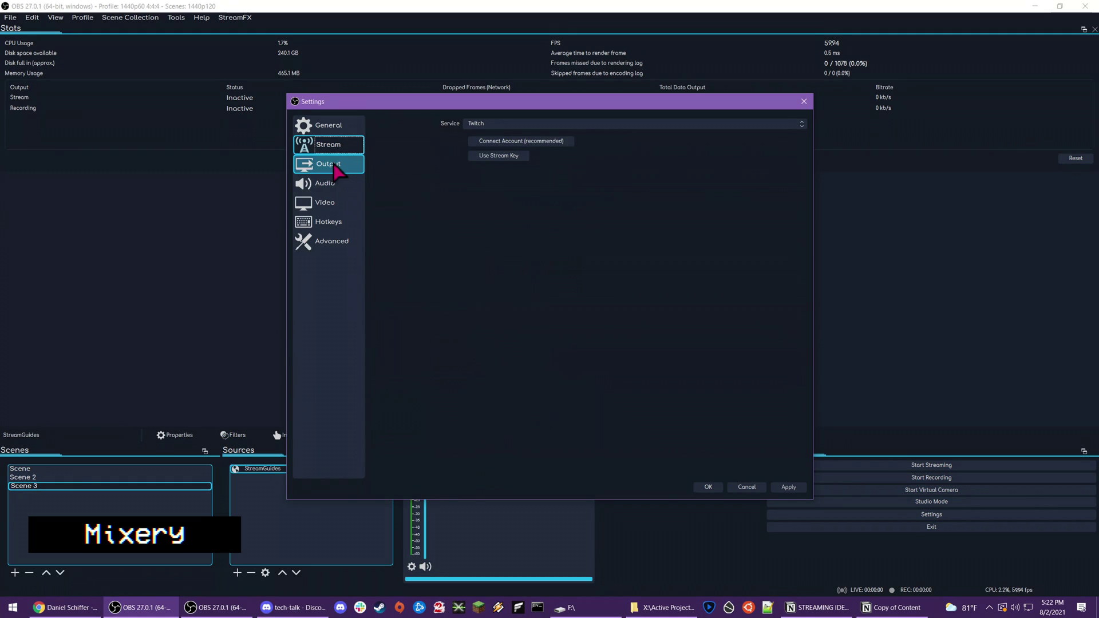
{"action": "left_click", "coordinate": [334, 164]}
{"action": "left_click", "coordinate": [335, 180]}
{"action": "left_click", "coordinate": [339, 204]}
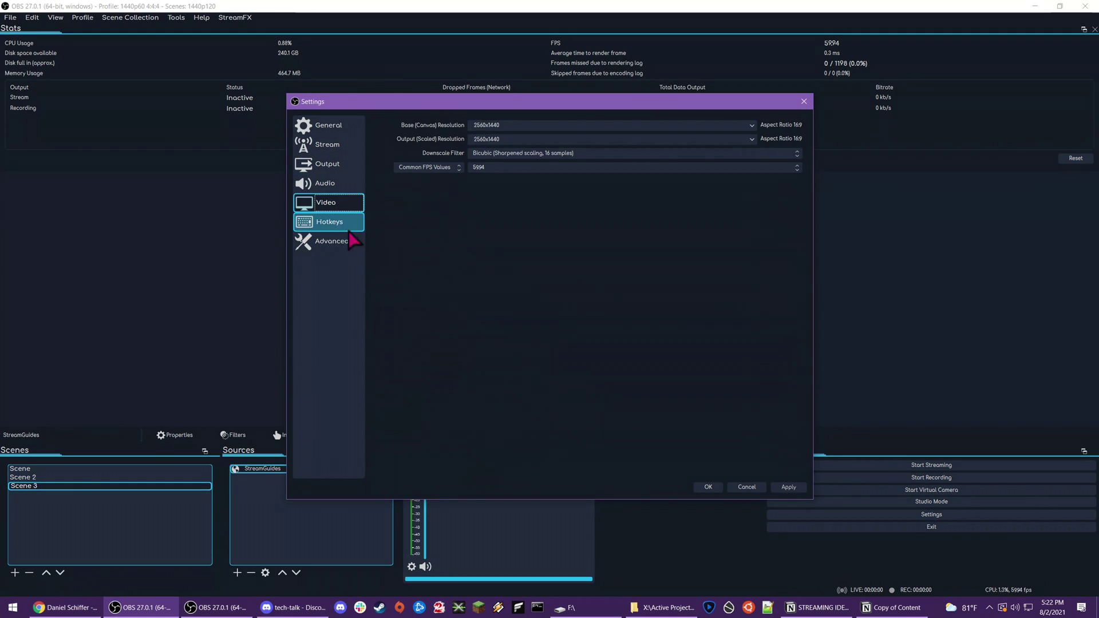
{"action": "left_click", "coordinate": [346, 227]}
{"action": "key", "text": "Down"}
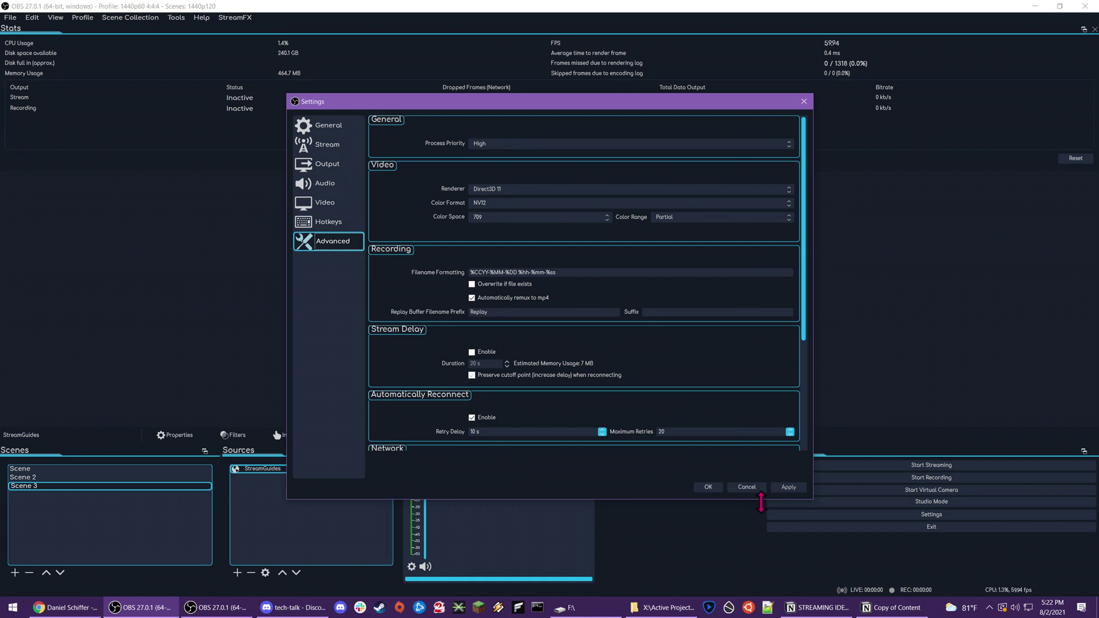
{"action": "left_click", "coordinate": [747, 486]}
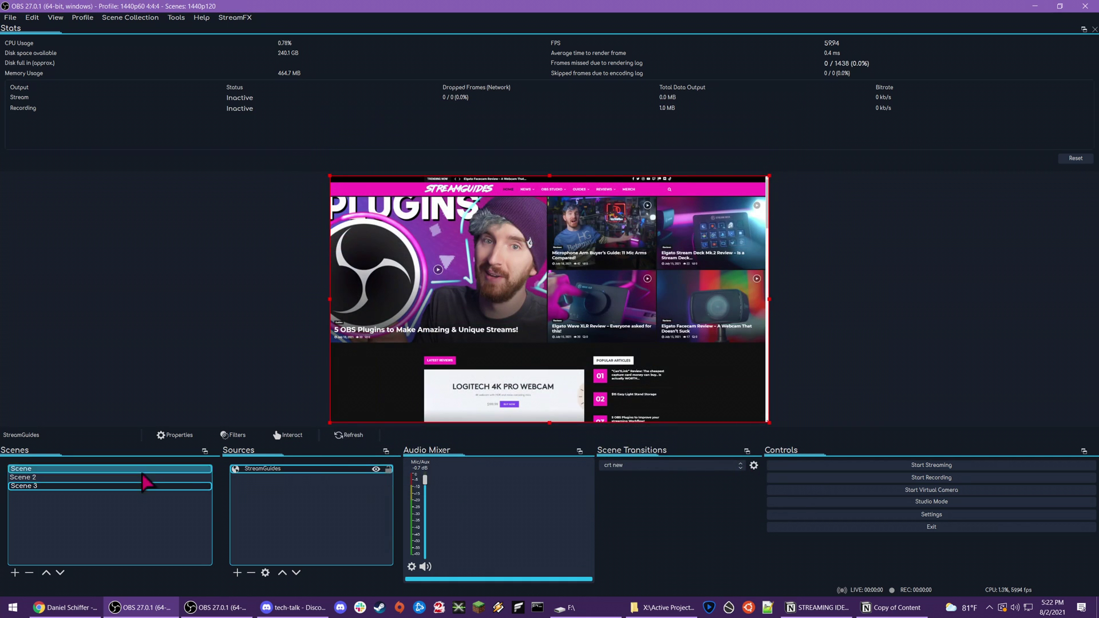
Step: Check Scene 2, return to Scene 3, then start recording and the virtual camera
{"action": "left_click", "coordinate": [143, 477]}
{"action": "left_click", "coordinate": [140, 485]}
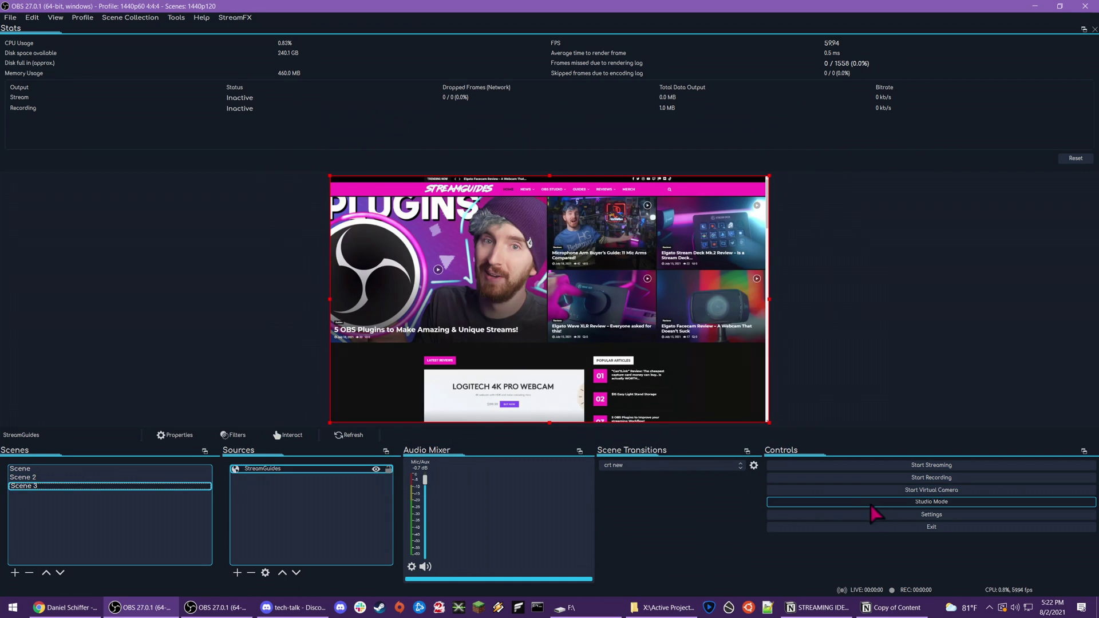
{"action": "left_click", "coordinate": [896, 490]}
{"action": "left_click", "coordinate": [896, 477]}
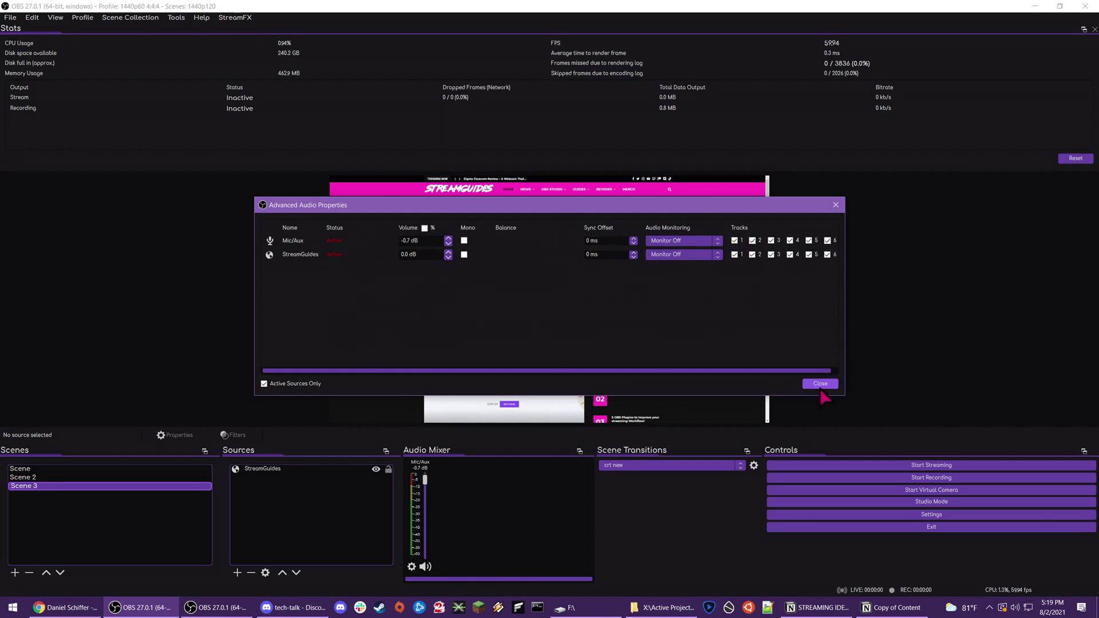
Step: Close Advanced Audio Properties, review Stream (Twitch) through Advanced settings, keeping Process Priority at High
{"action": "left_click", "coordinate": [820, 387]}
{"action": "left_click", "coordinate": [905, 515]}
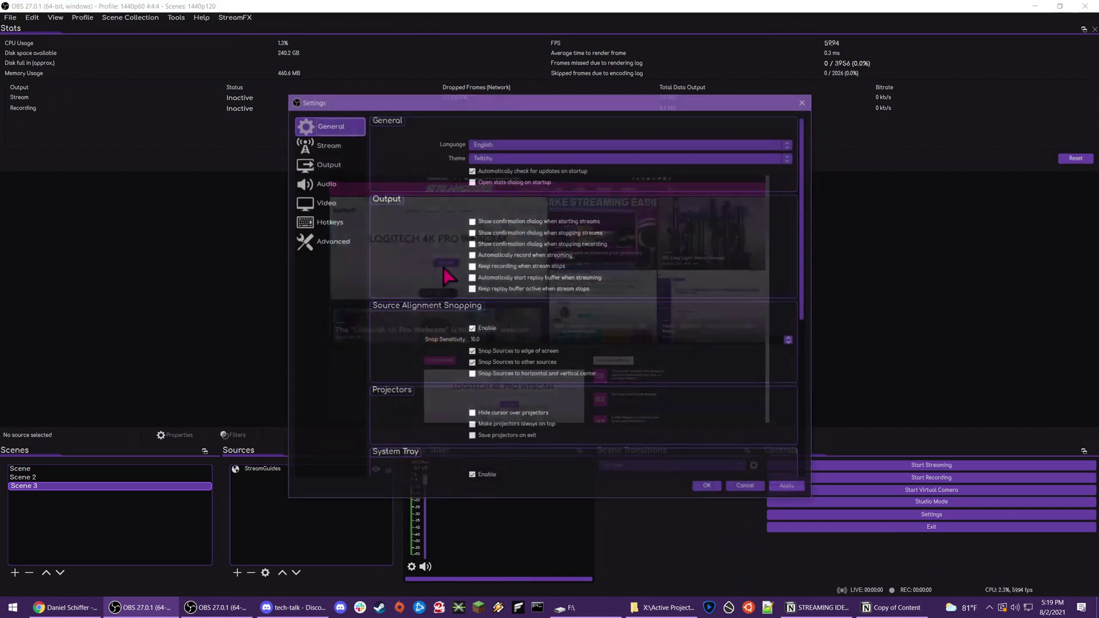
{"action": "left_click", "coordinate": [306, 150]}
{"action": "left_click", "coordinate": [313, 165]}
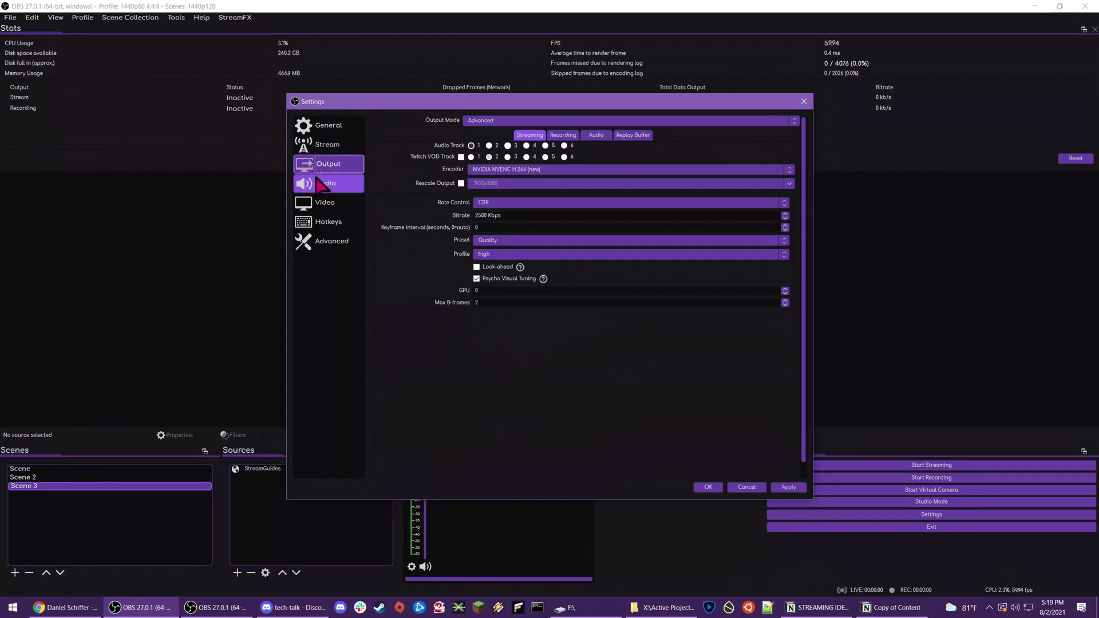
{"action": "left_click", "coordinate": [318, 186]}
{"action": "left_click", "coordinate": [318, 205]}
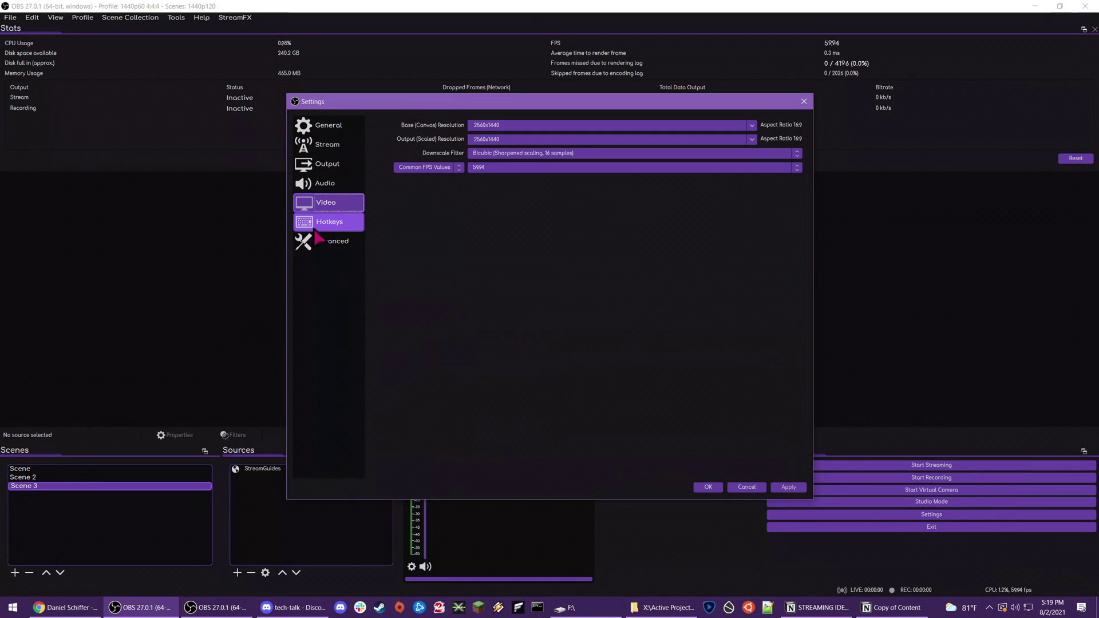
{"action": "left_click", "coordinate": [316, 229]}
{"action": "left_click", "coordinate": [319, 244]}
{"action": "left_click", "coordinate": [522, 143]}
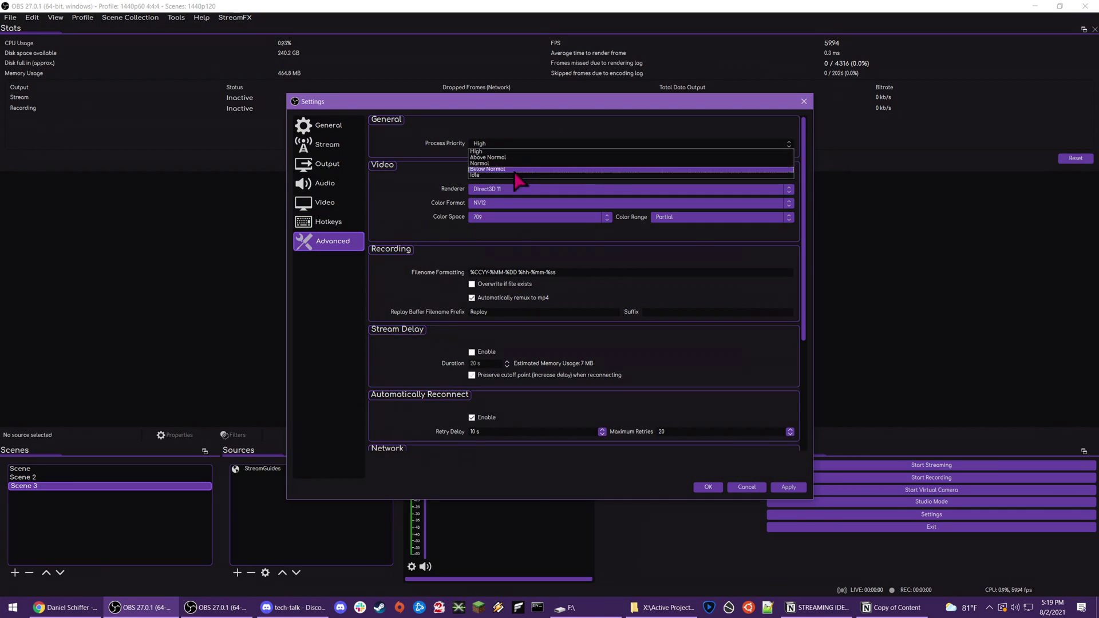
{"action": "left_click", "coordinate": [522, 143]}
Step: Confirm the Settings dialog with OK to return to the Twitchy-themed main window
{"action": "left_click", "coordinate": [709, 491]}
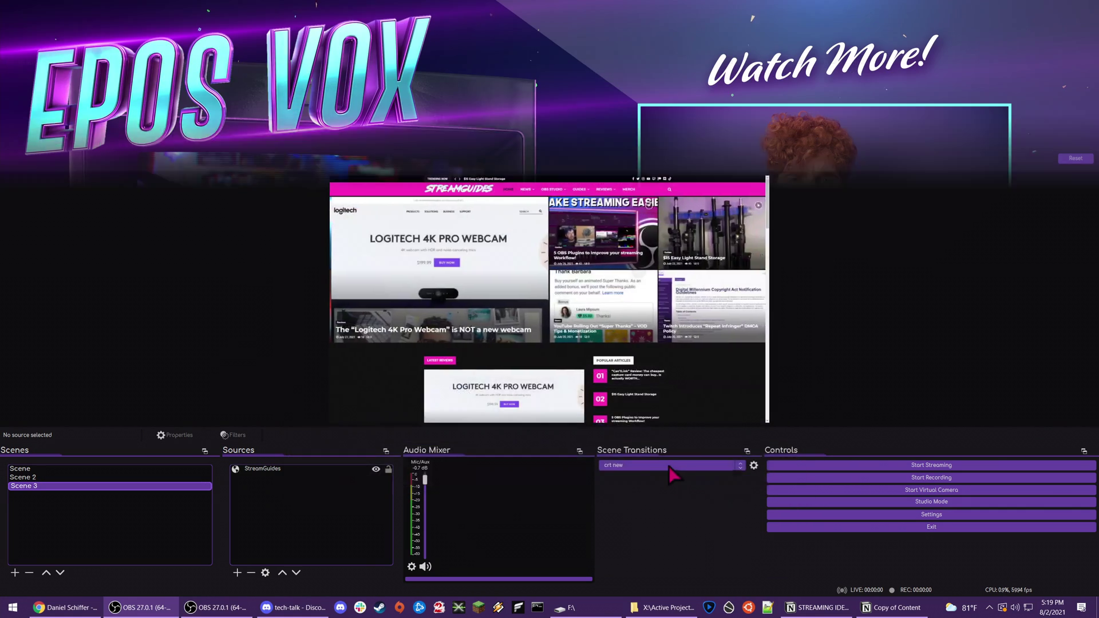